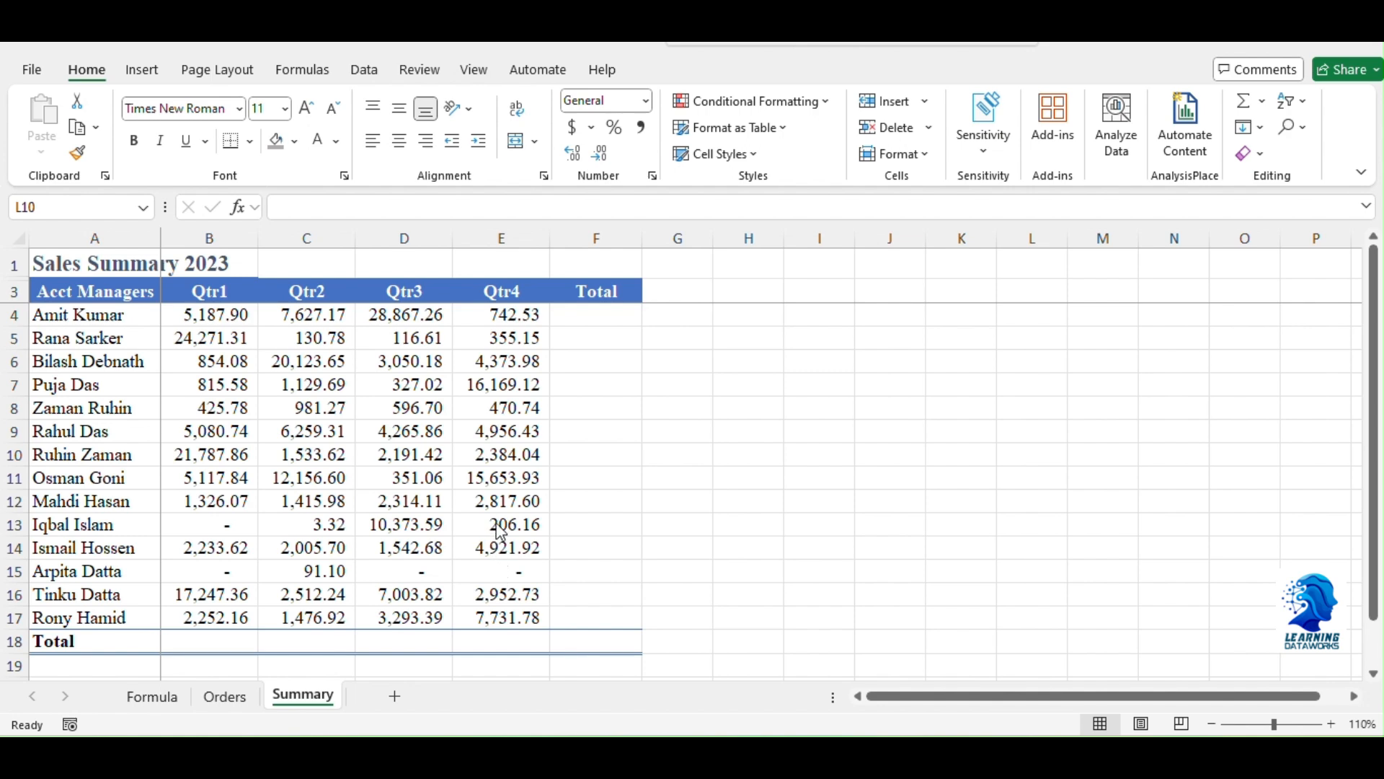
Step: Examine the empty Total column on the Summary sheet and the two example addition formulas on the Formula sheet
click(590, 314)
drag(588, 335, 605, 620)
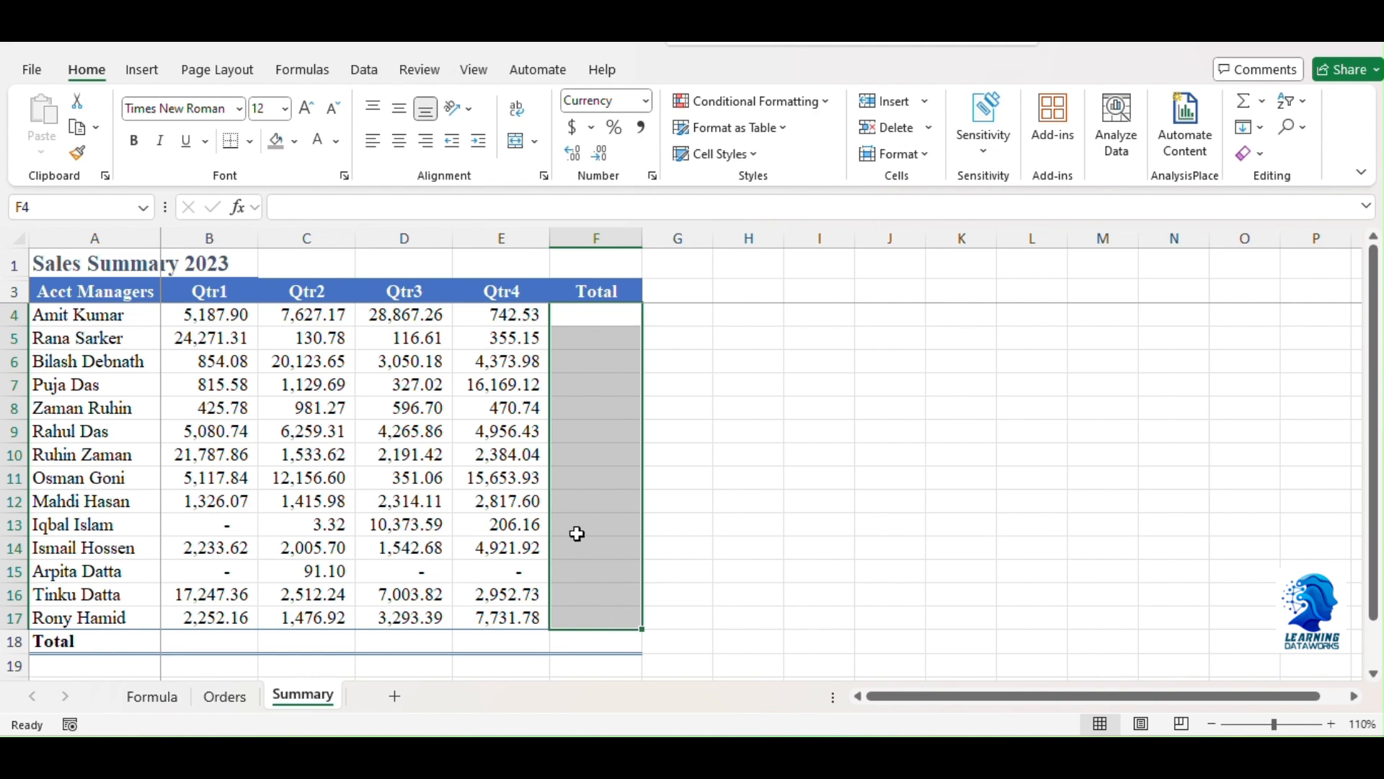
click(560, 486)
click(141, 695)
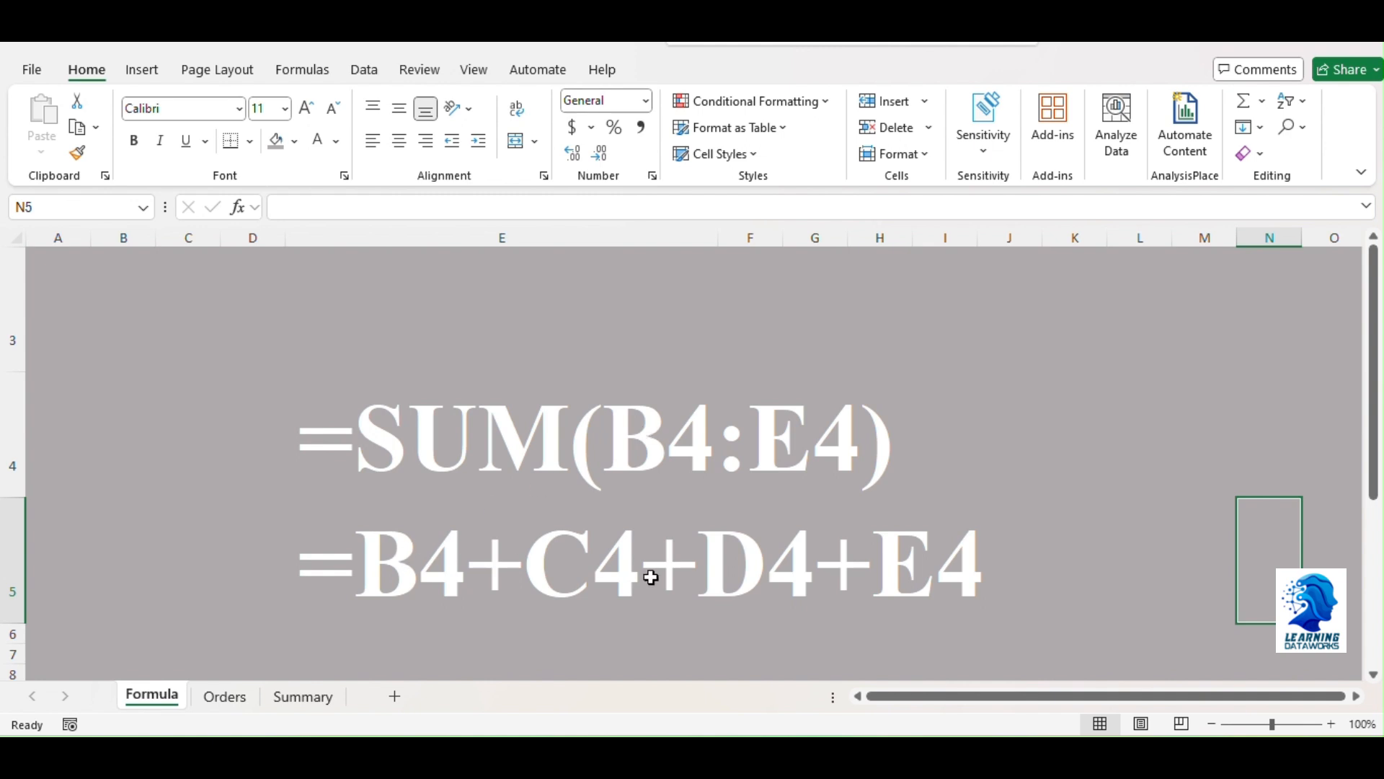
click(739, 433)
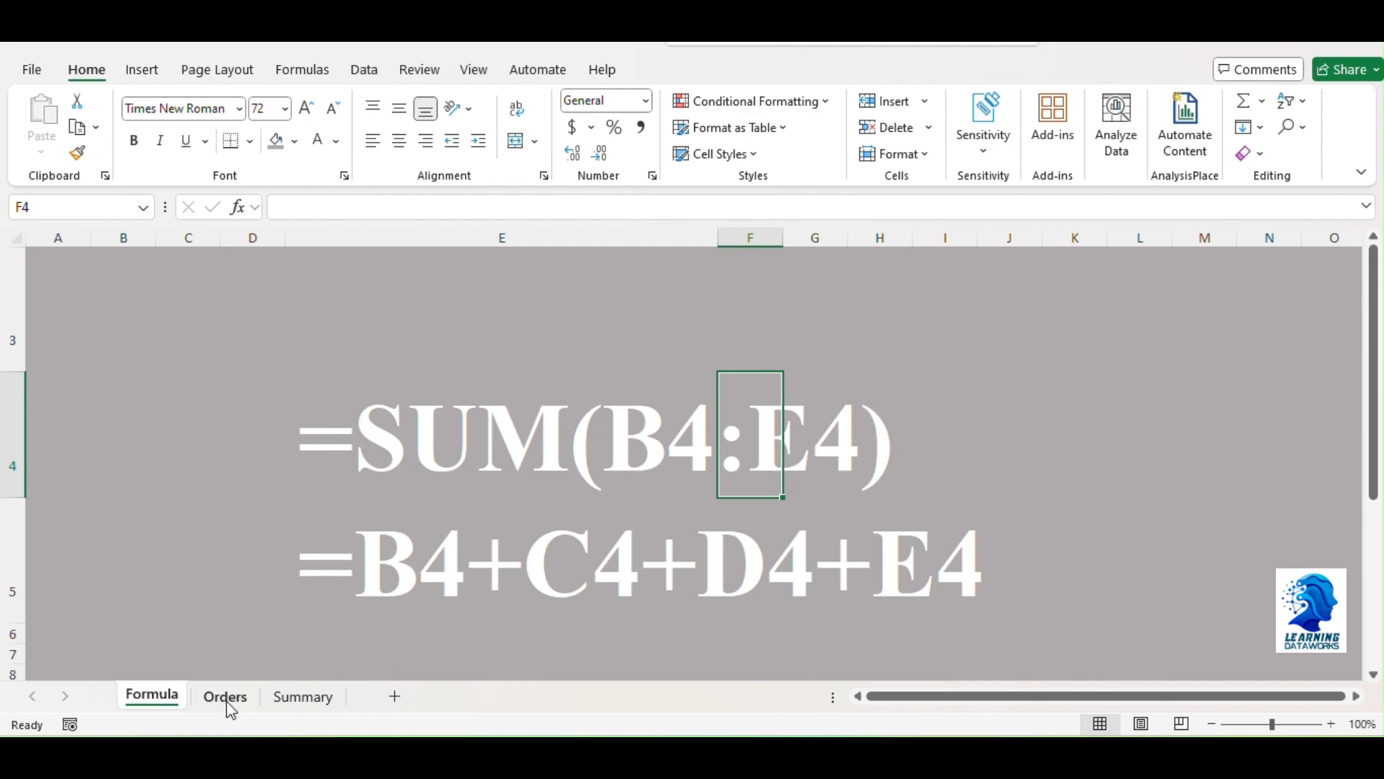
click(294, 700)
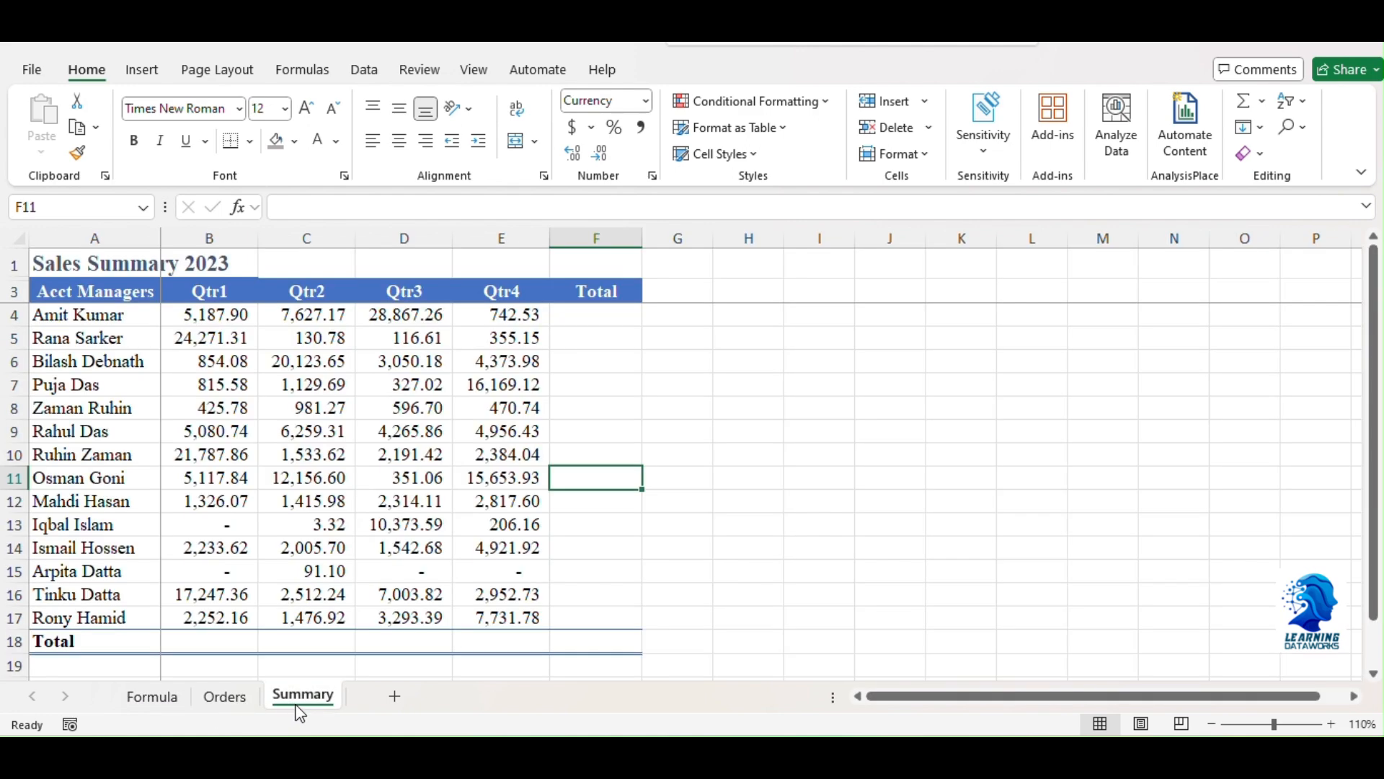
click(573, 317)
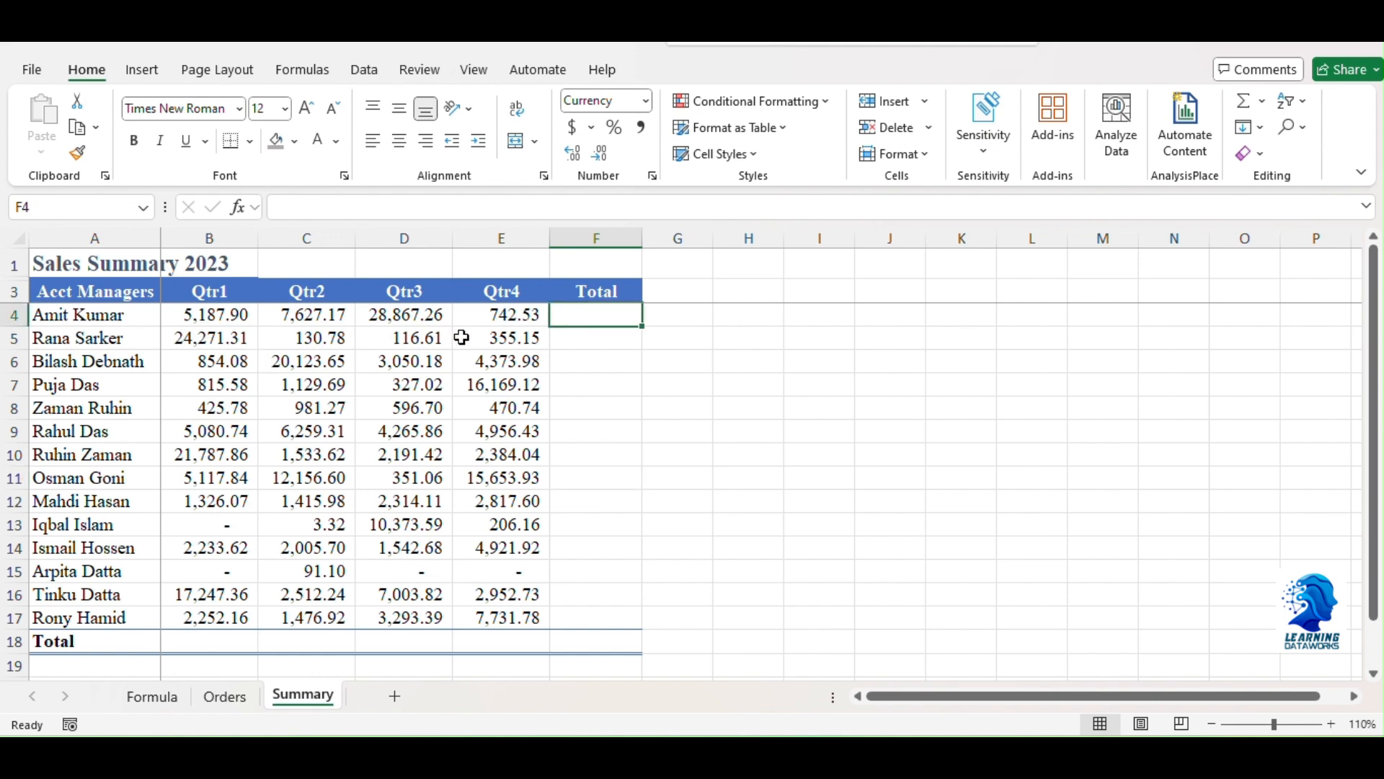
click(225, 696)
click(155, 696)
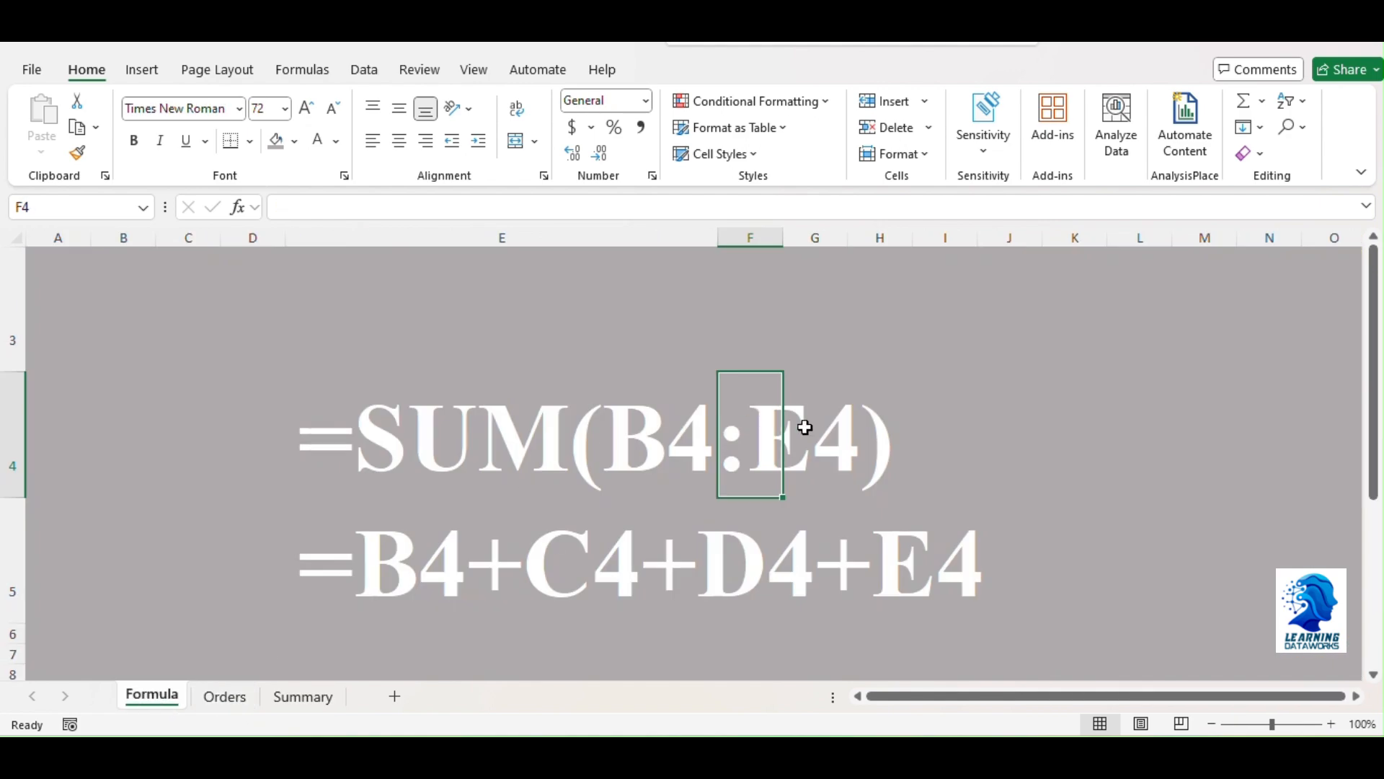
click(302, 696)
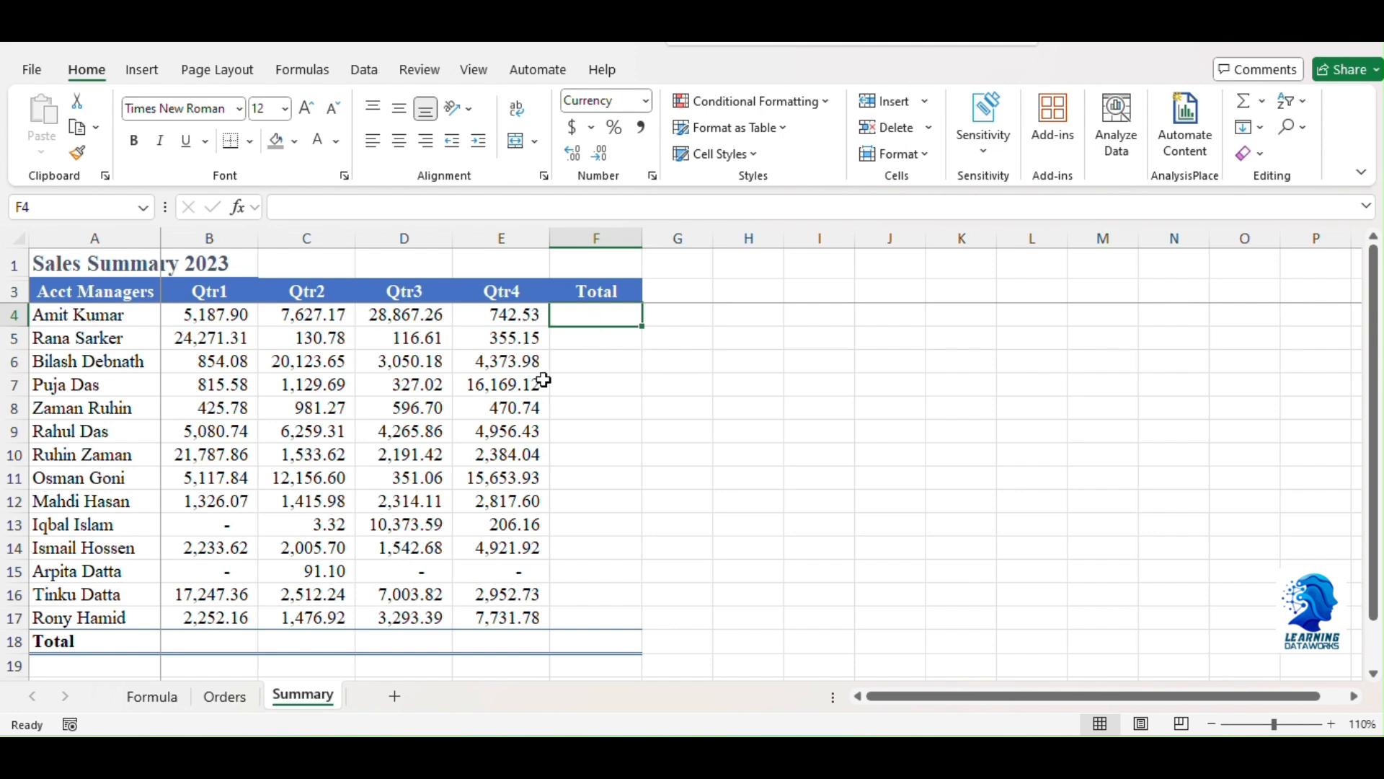
Step: Total the four quarters of row 4 in cell F4 with AutoSum, using =SUM(B4:E4)
click(588, 363)
click(579, 316)
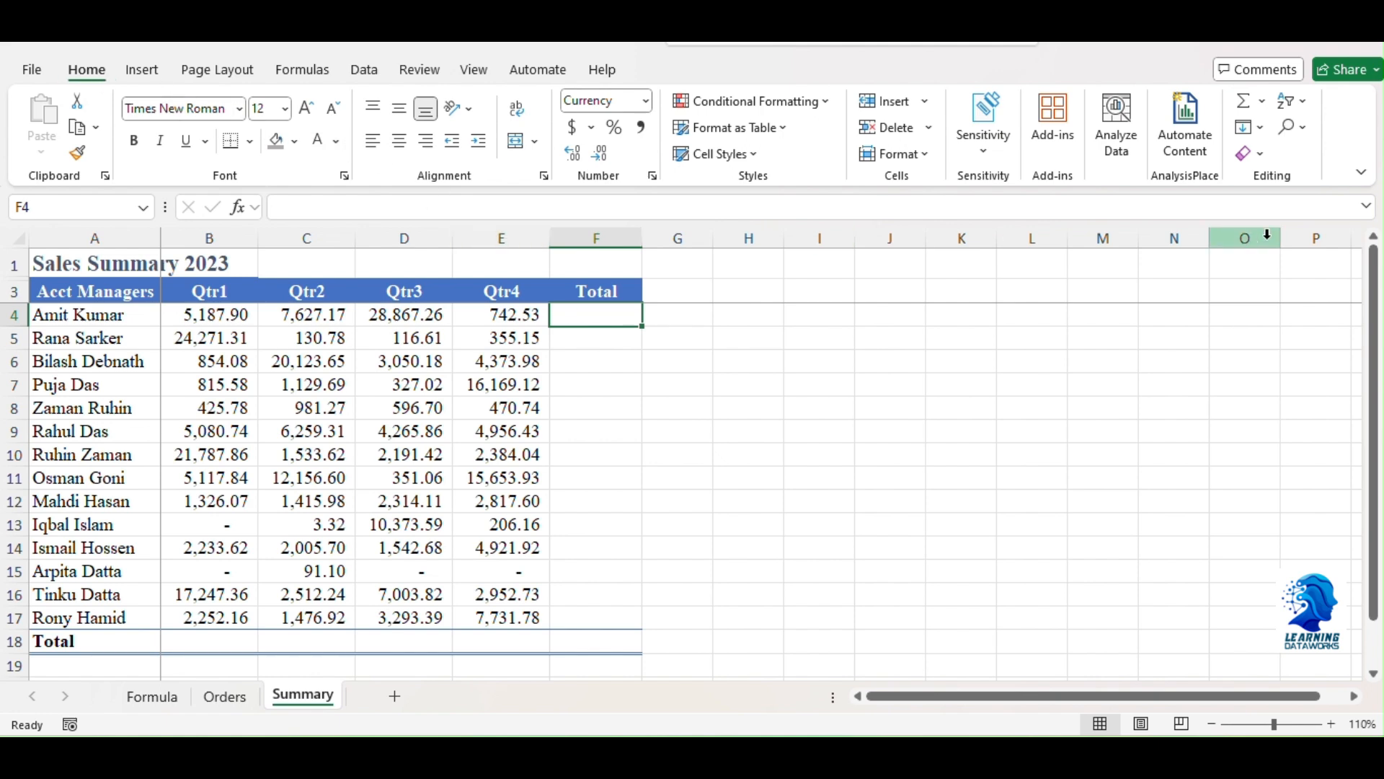
click(1254, 106)
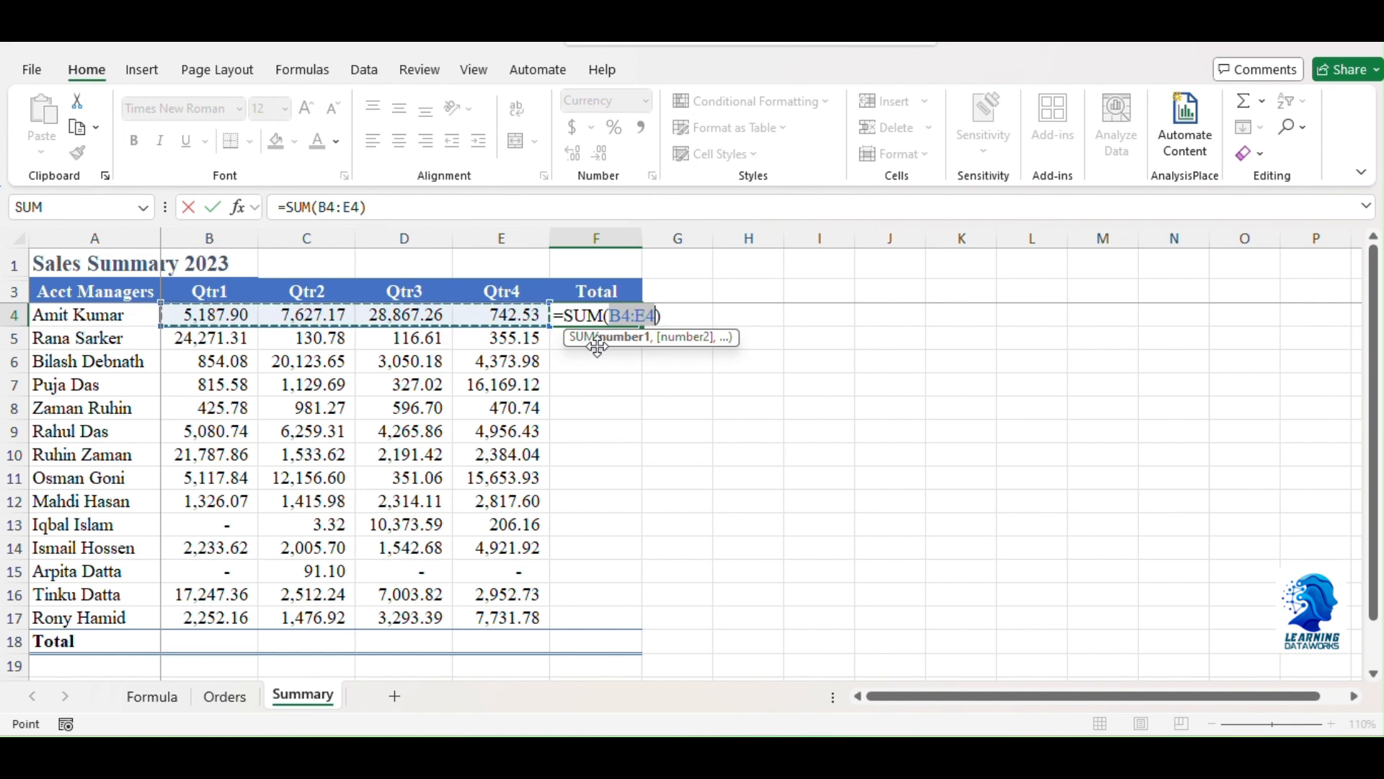
key(Return)
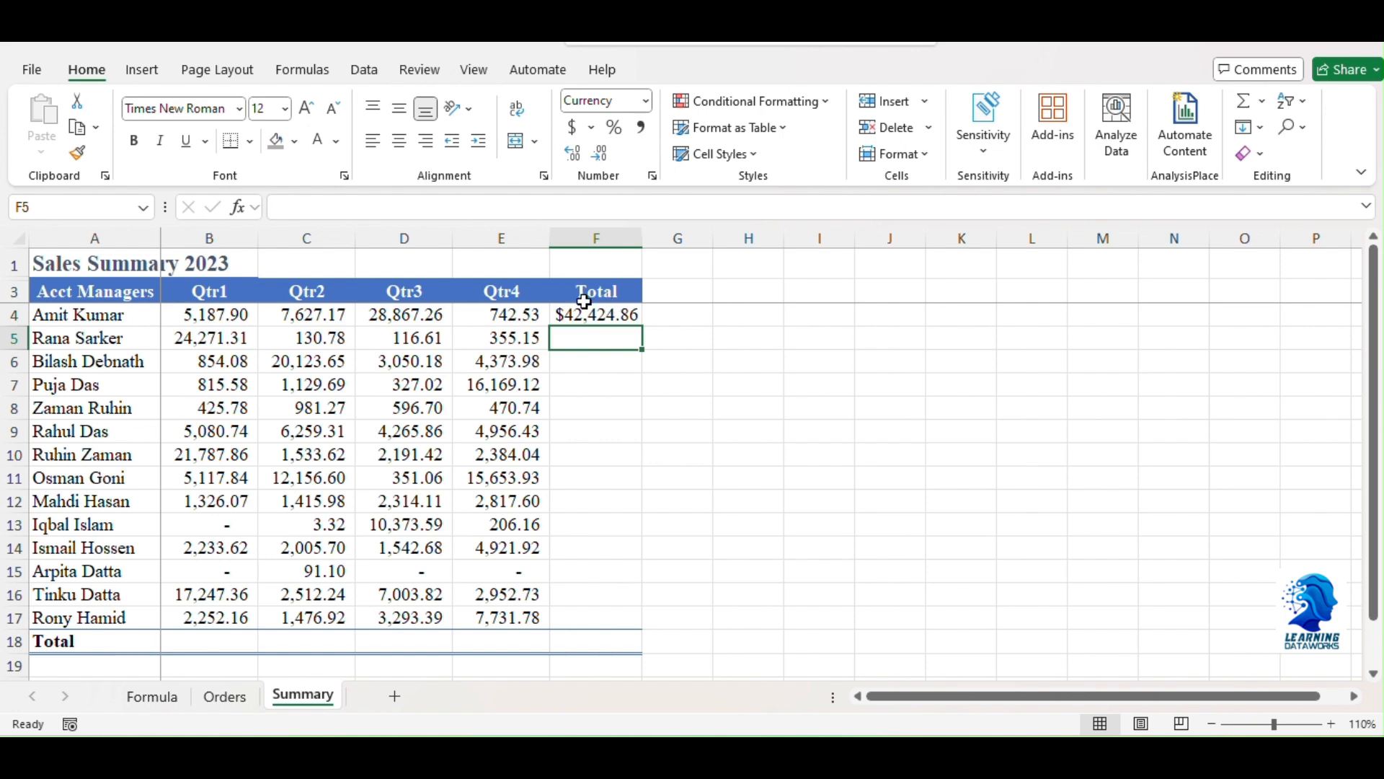
Step: Apply the comma number style to F4:F17 and widen column F slightly
drag(581, 310, 572, 618)
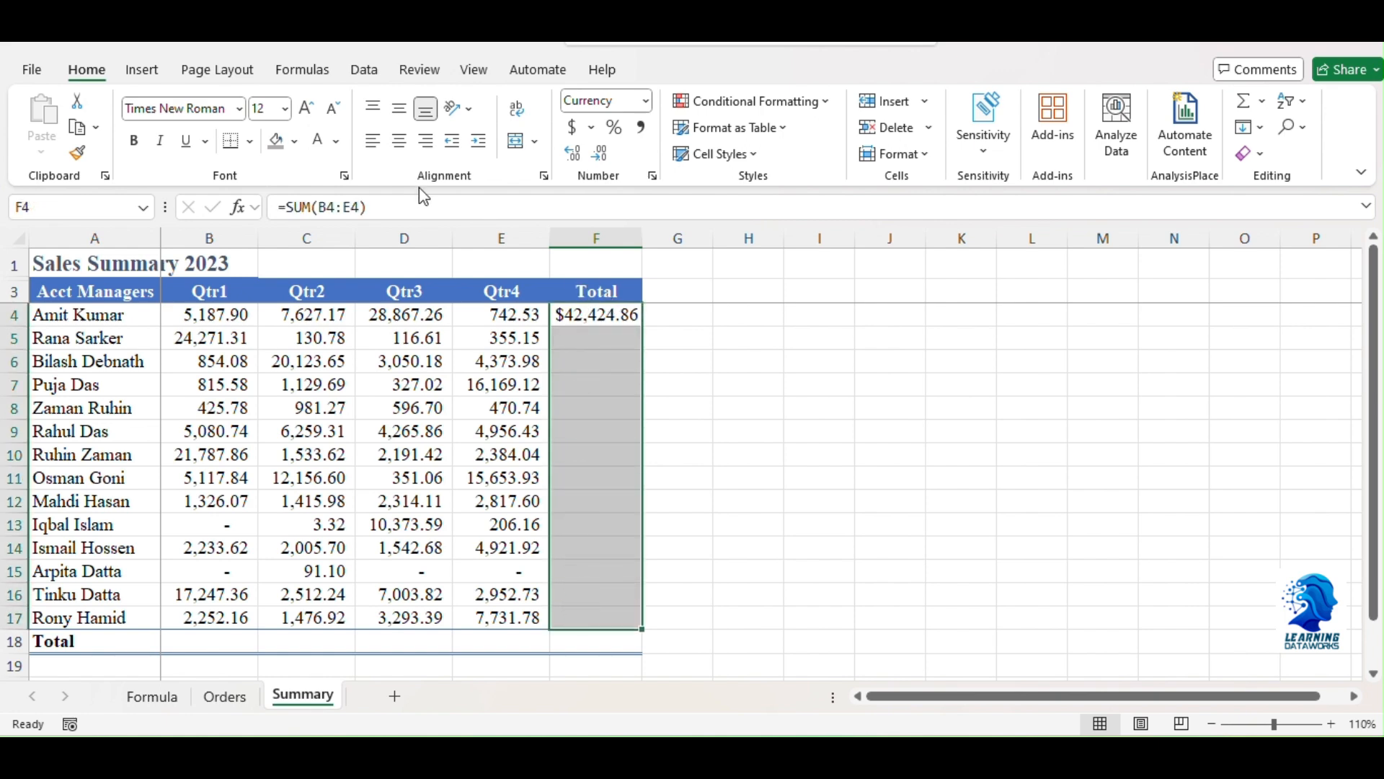
click(614, 128)
drag(642, 237, 646, 236)
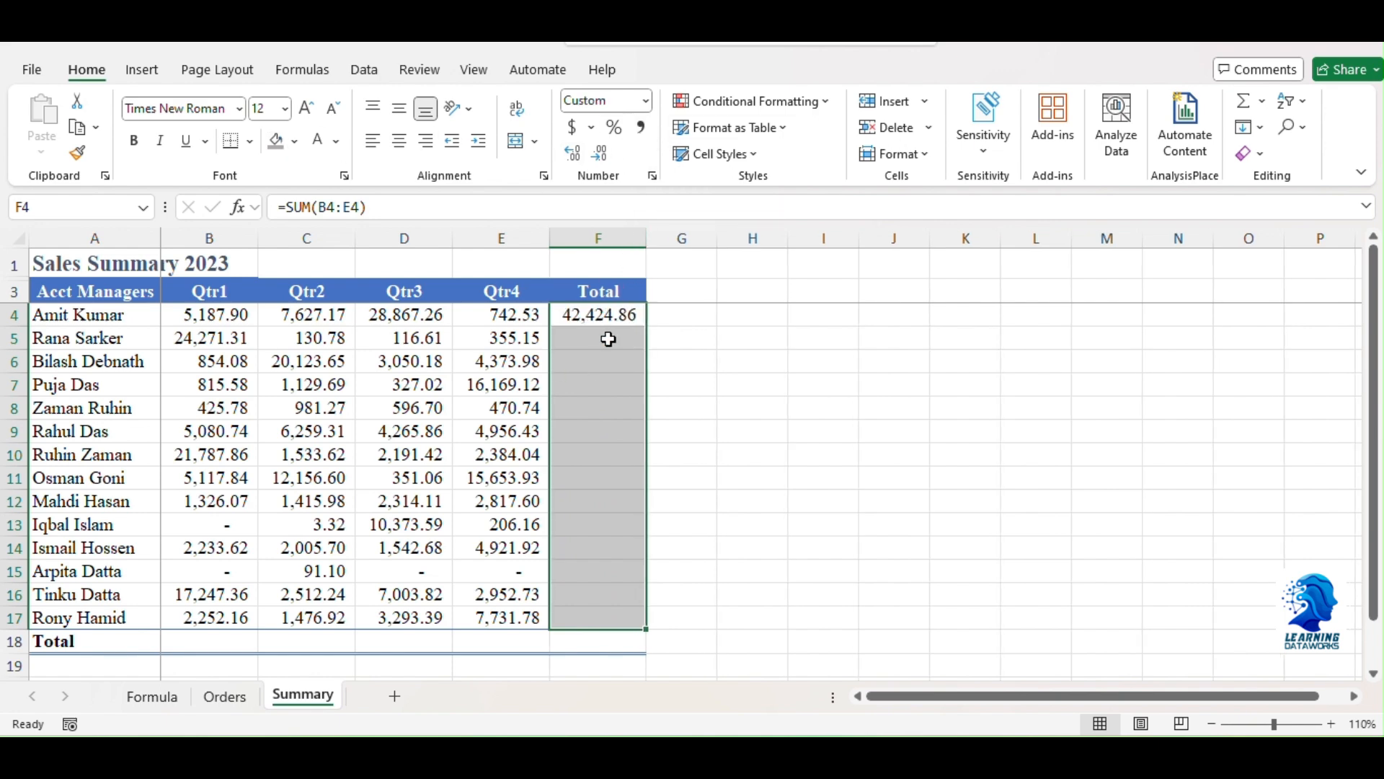
Step: Examine the formula in F4, the row 4 quarter values it adds, and the empty Total cells below it
click(604, 321)
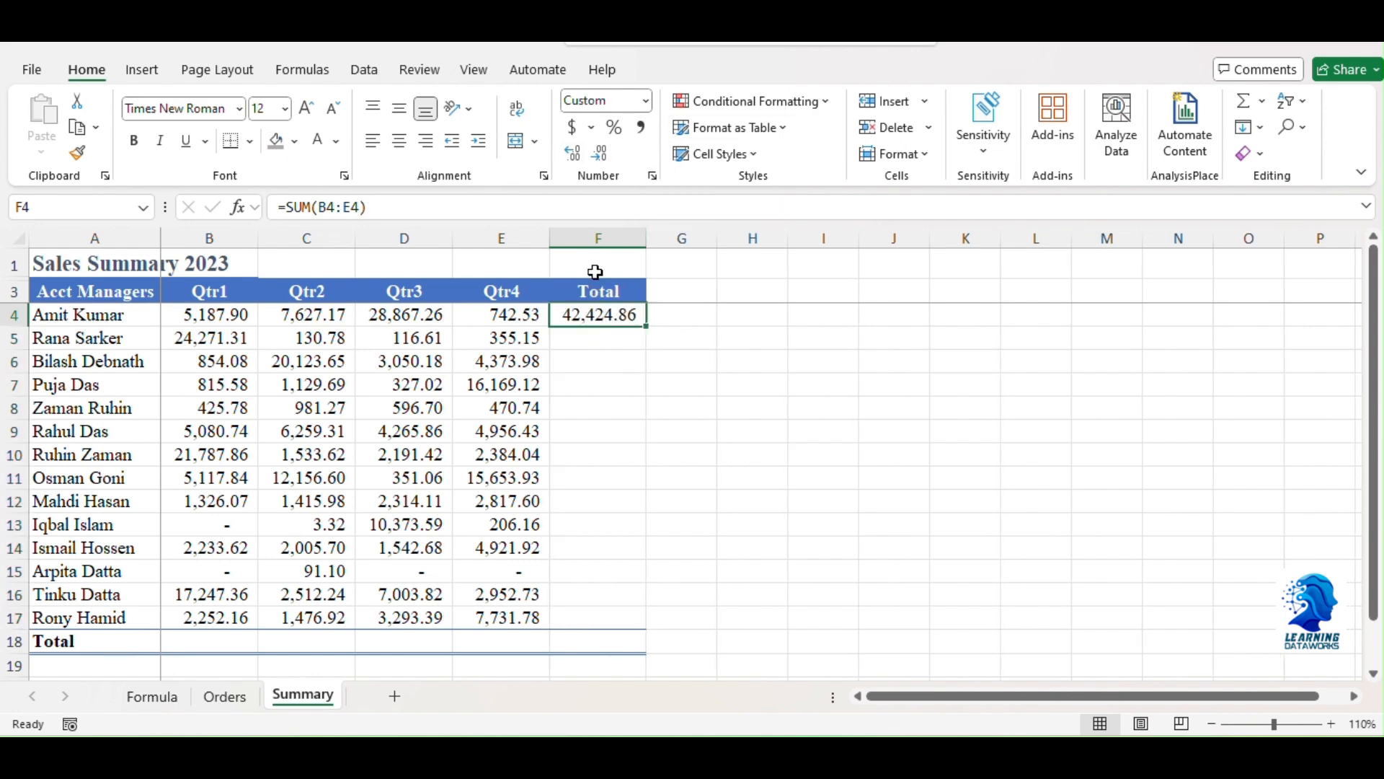
click(598, 270)
drag(598, 270, 593, 291)
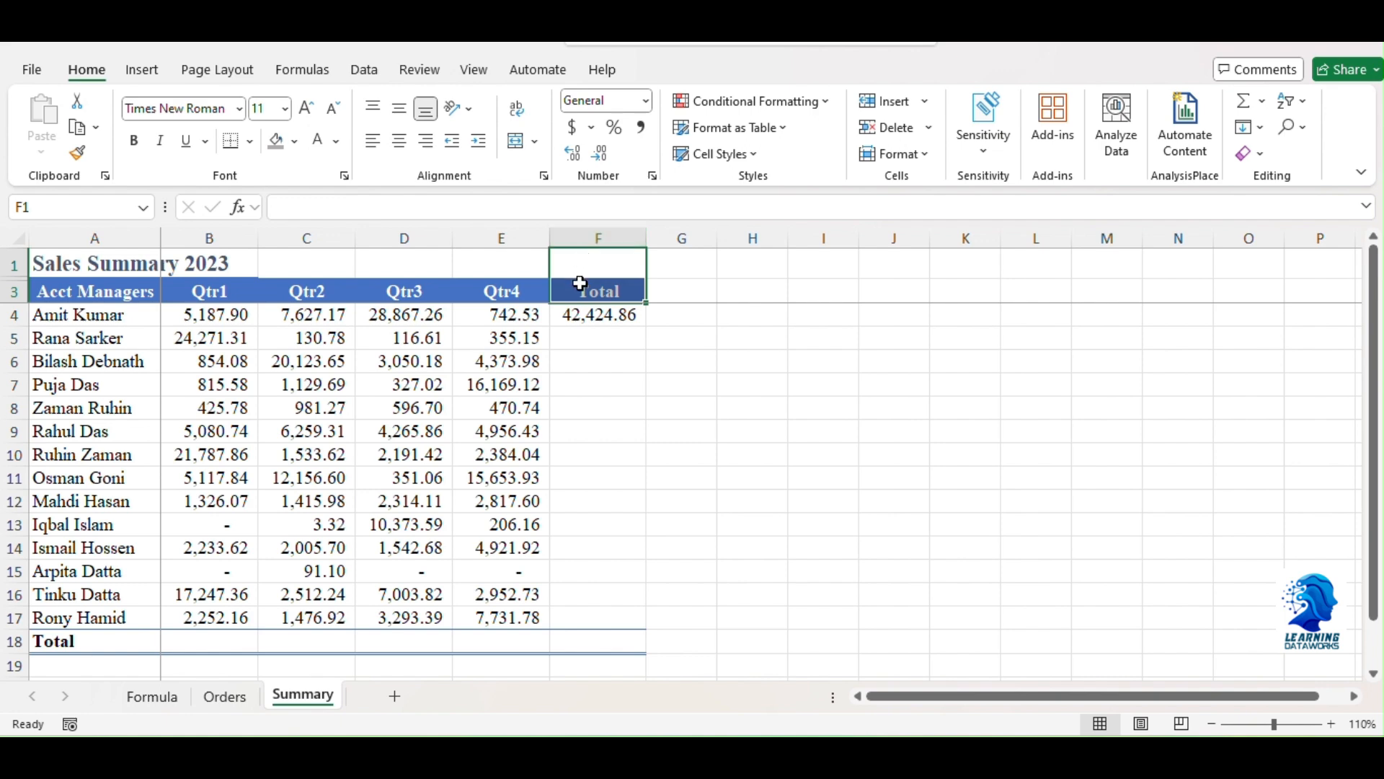
drag(655, 286, 1035, 295)
drag(599, 333, 593, 550)
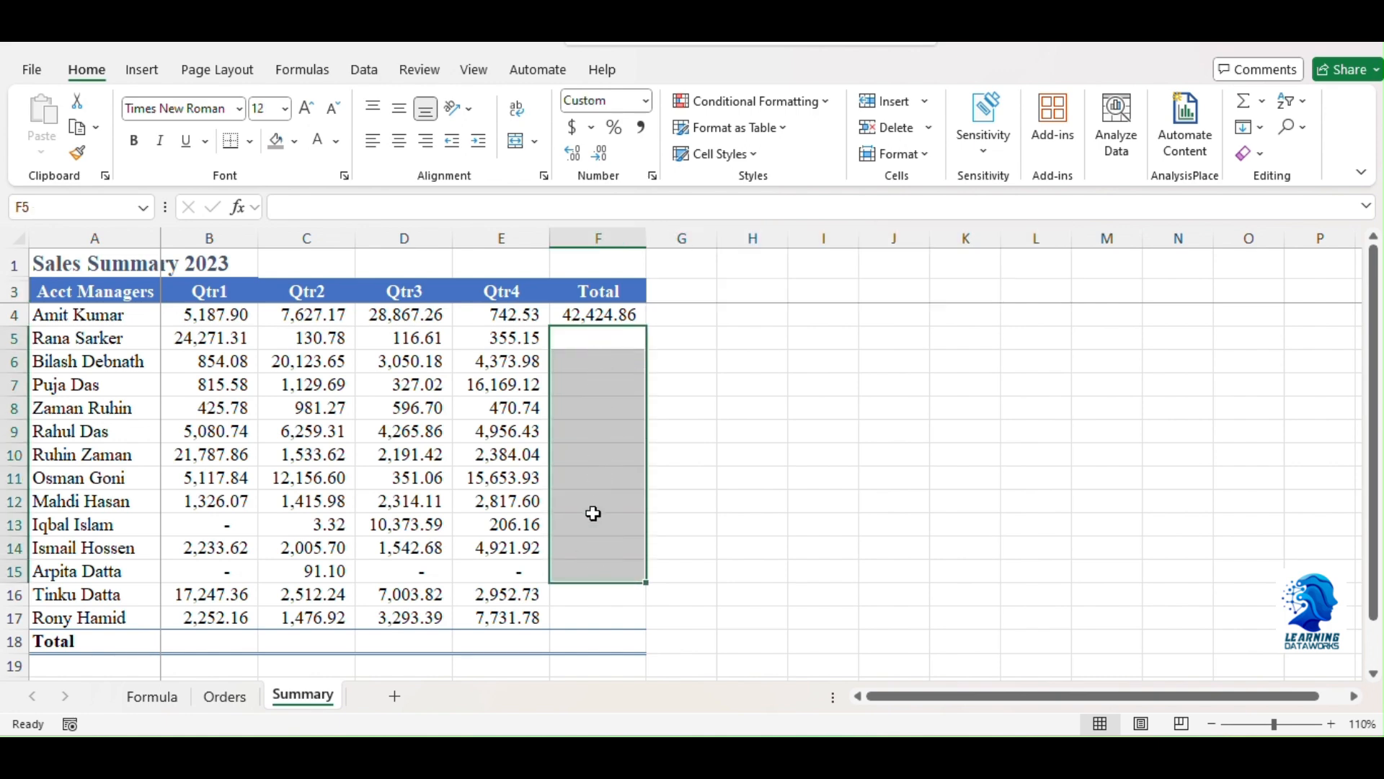
click(617, 314)
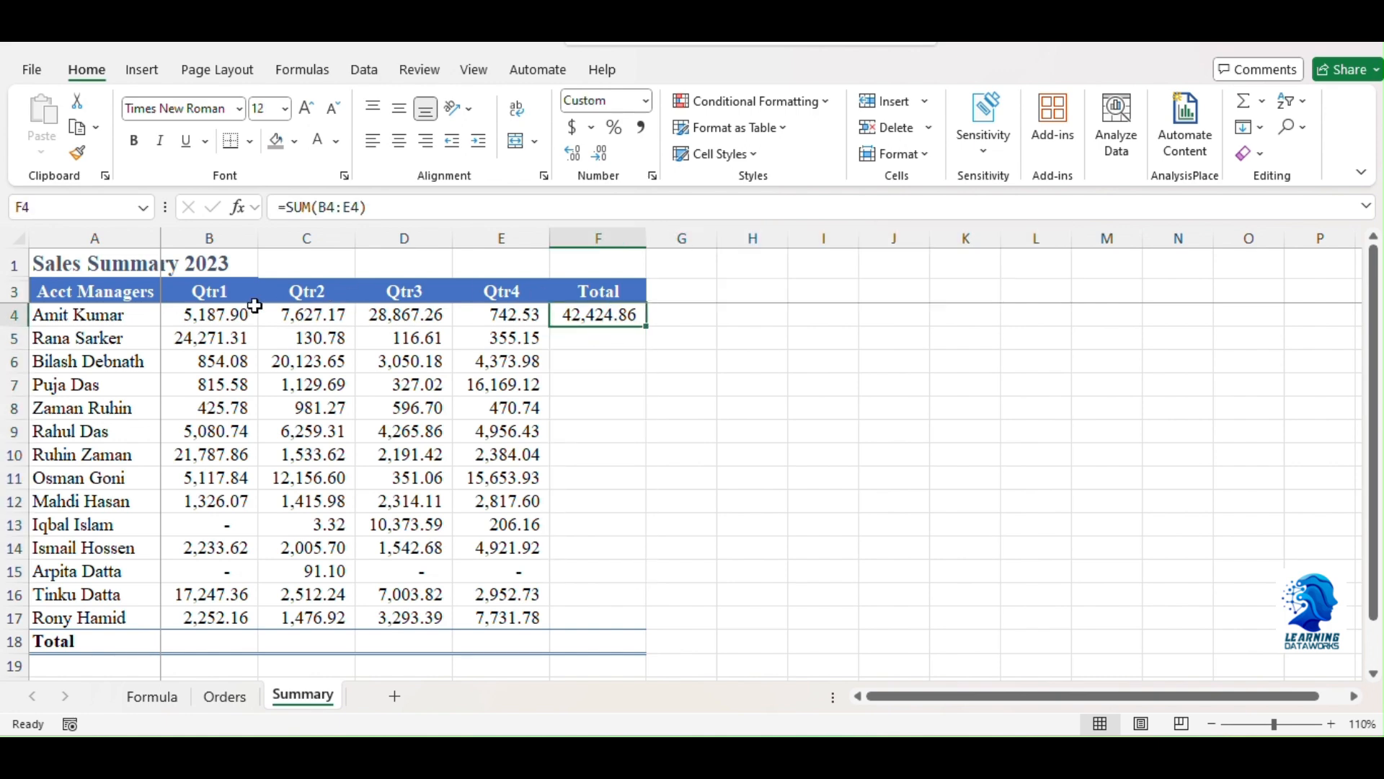
drag(206, 318, 403, 337)
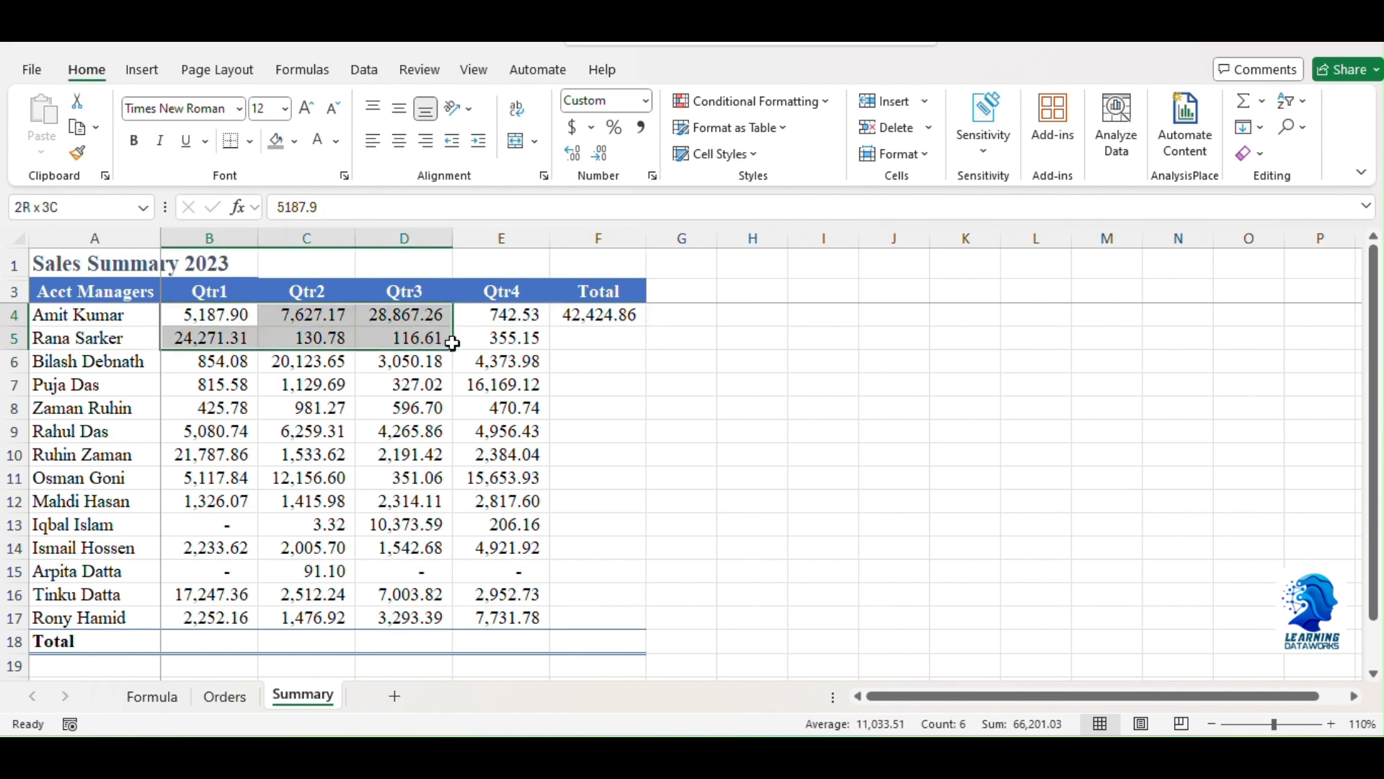
click(618, 311)
click(191, 316)
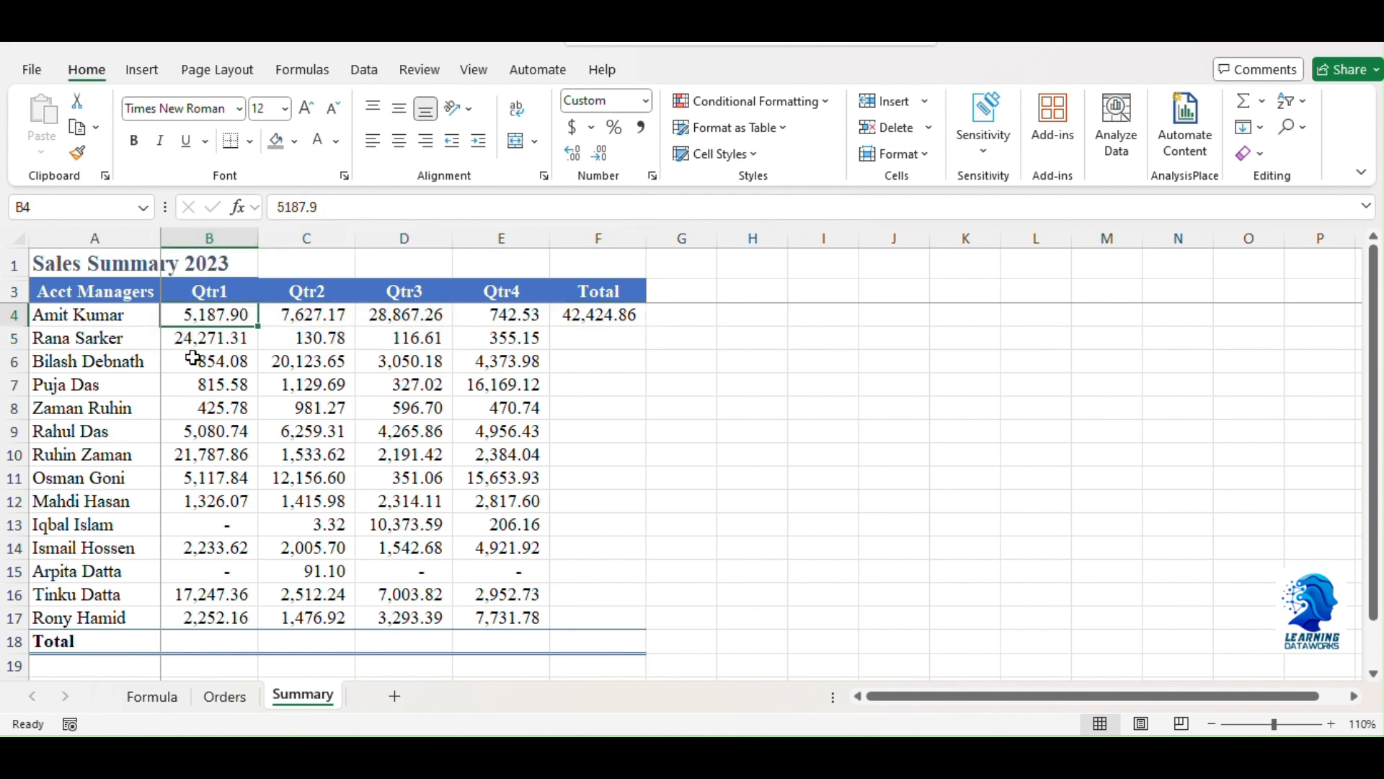
click(613, 315)
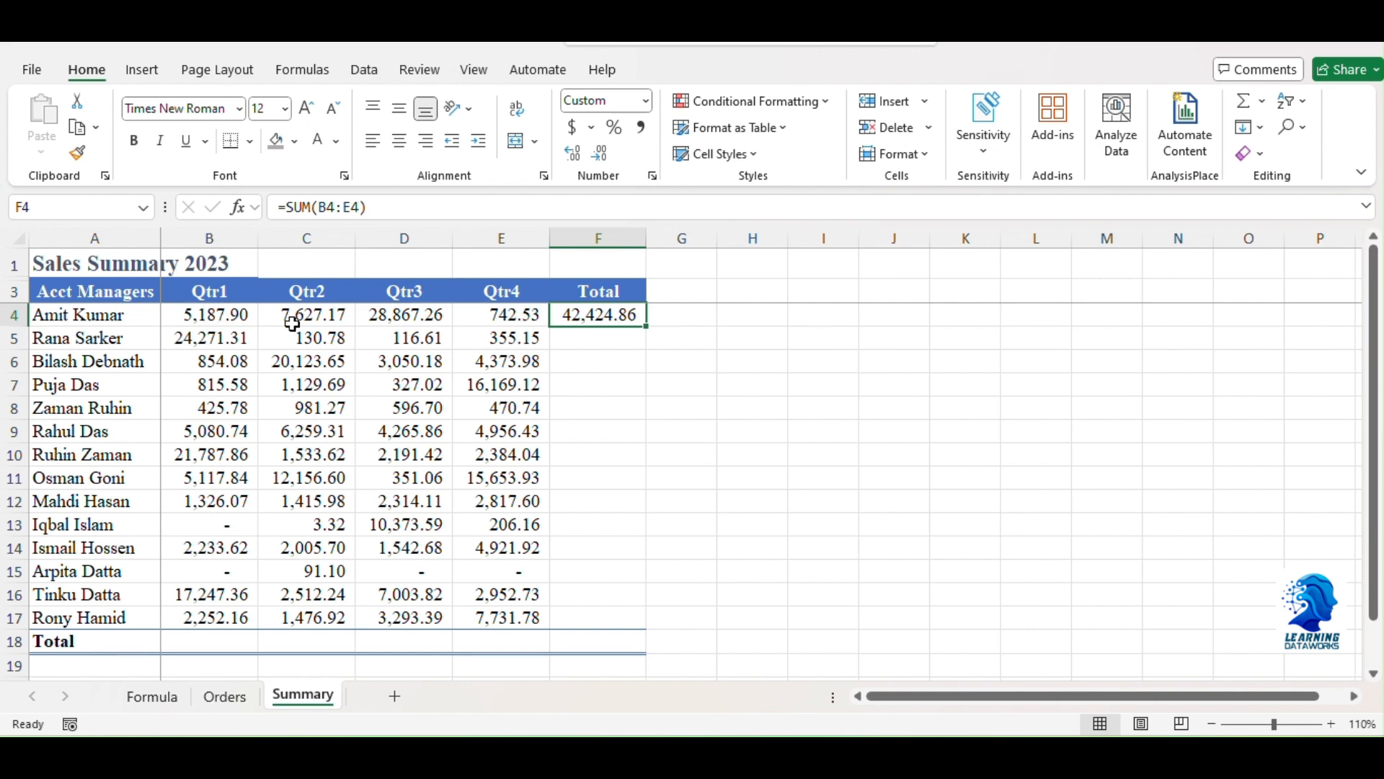
Step: Total the four quarters of row 5 in cell F5 with AutoSum, using =SUM(B5:E5)
click(577, 338)
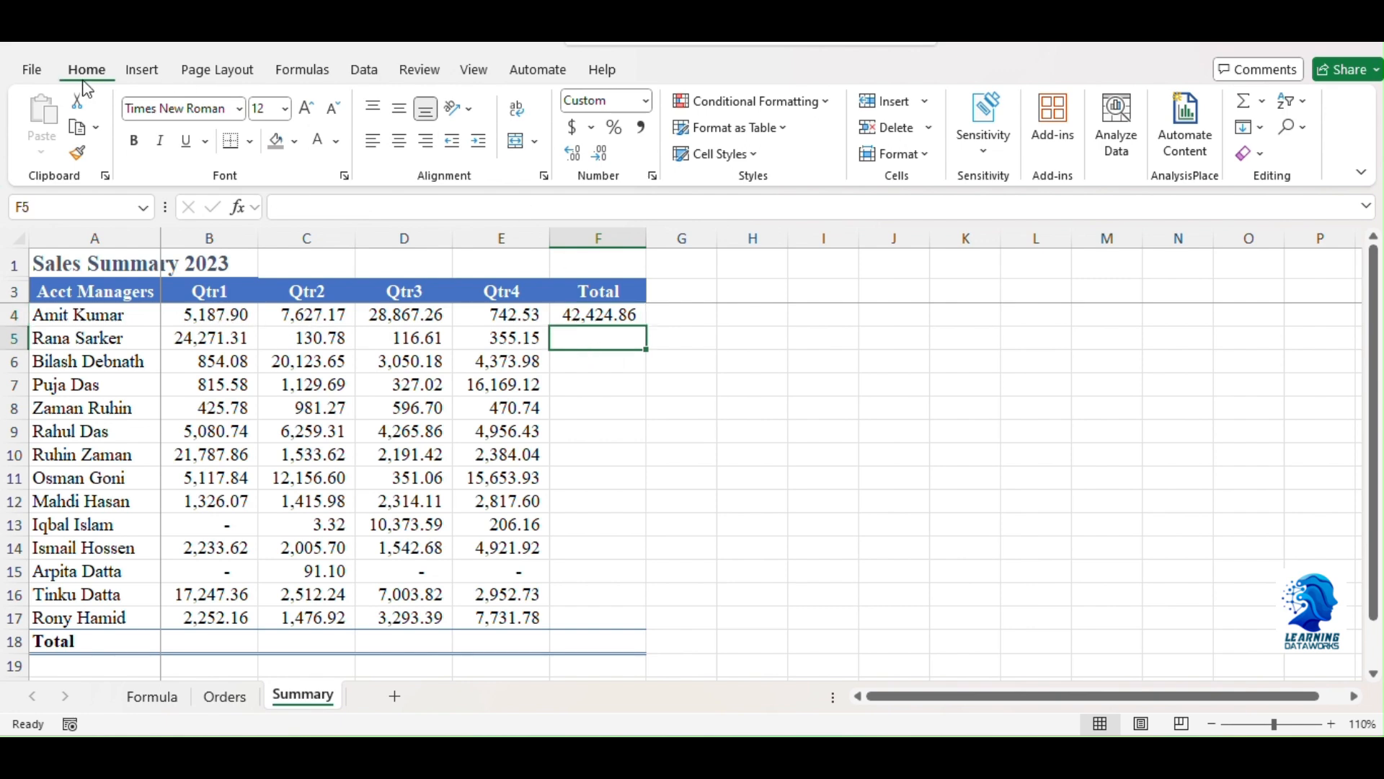
click(1247, 102)
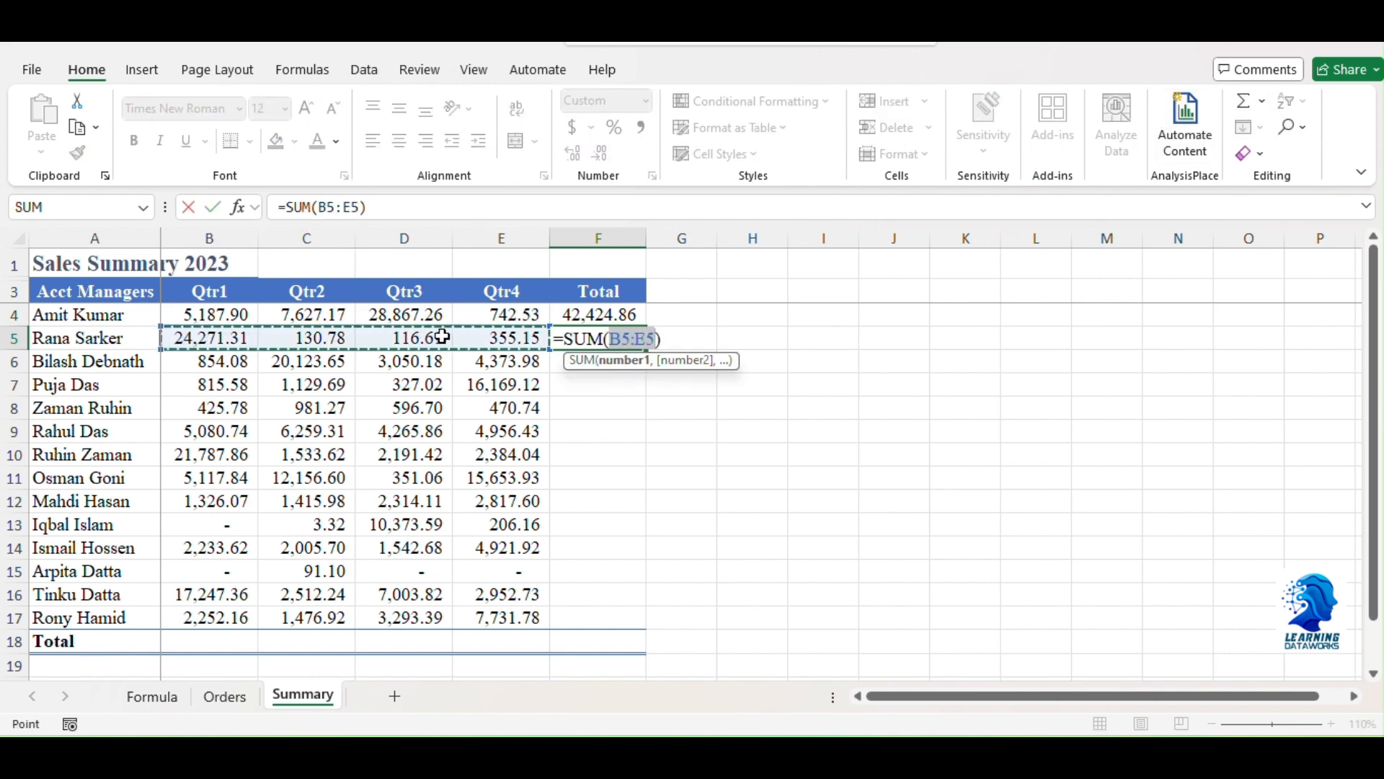
key(Return)
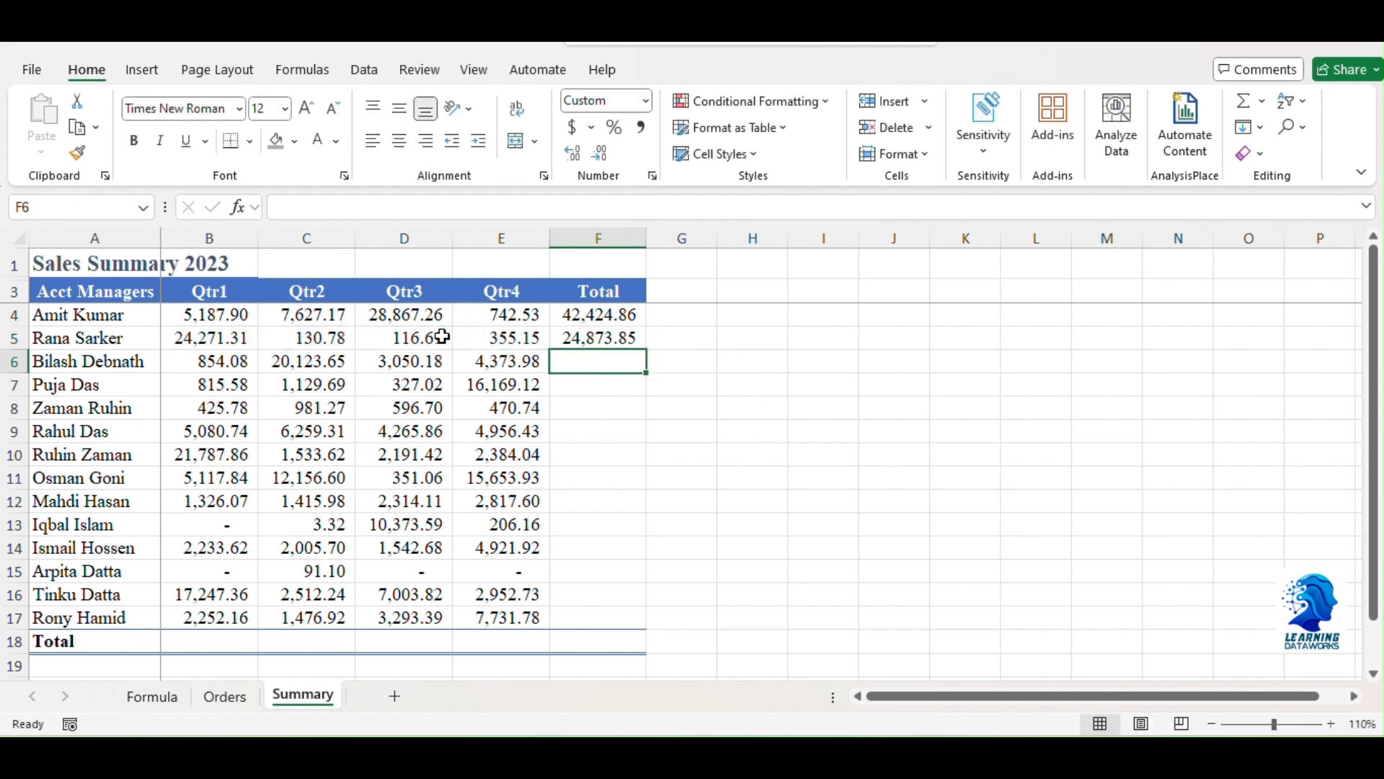
Step: Insert =SUM(B6:E6) in F6 by correcting the AutoSum range, and fill the formula down the Total column to F18
click(1245, 106)
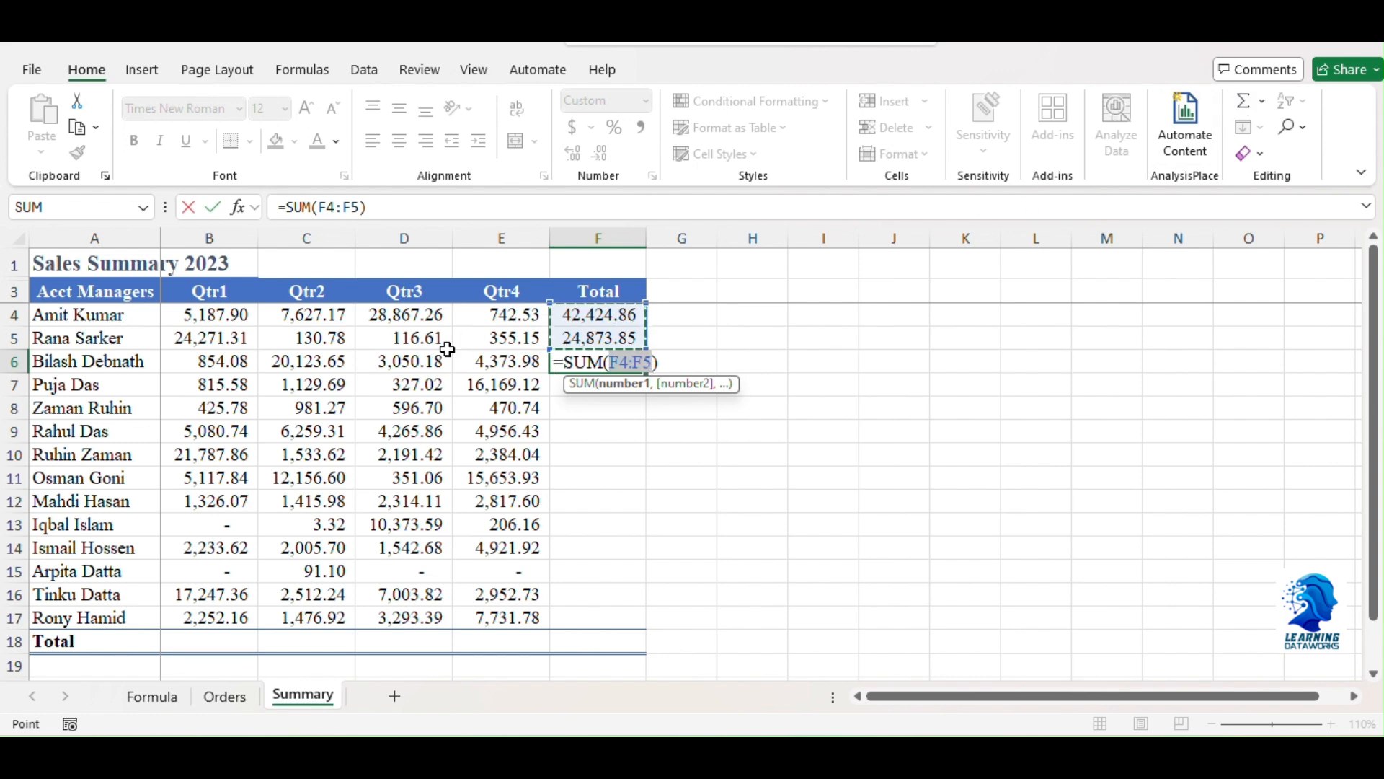
drag(210, 358, 497, 366)
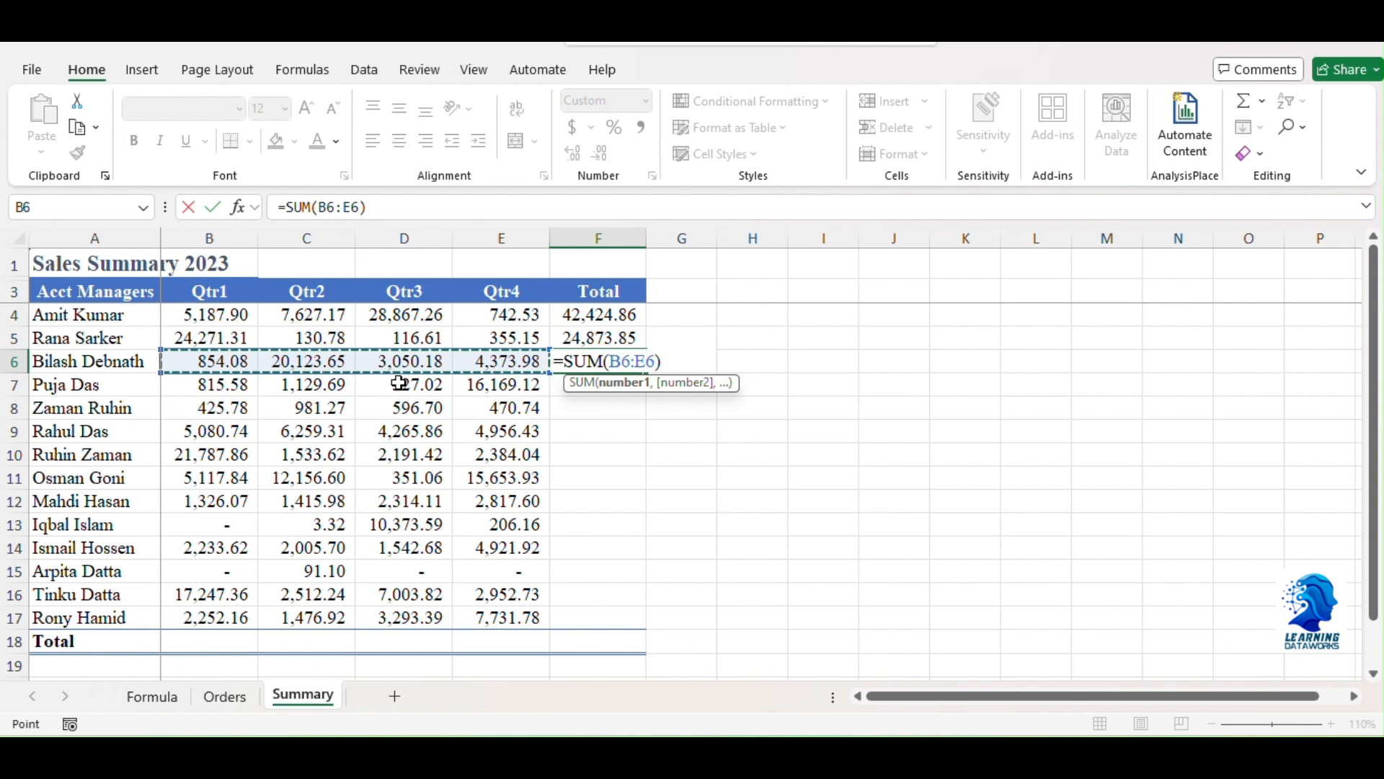
key(Return)
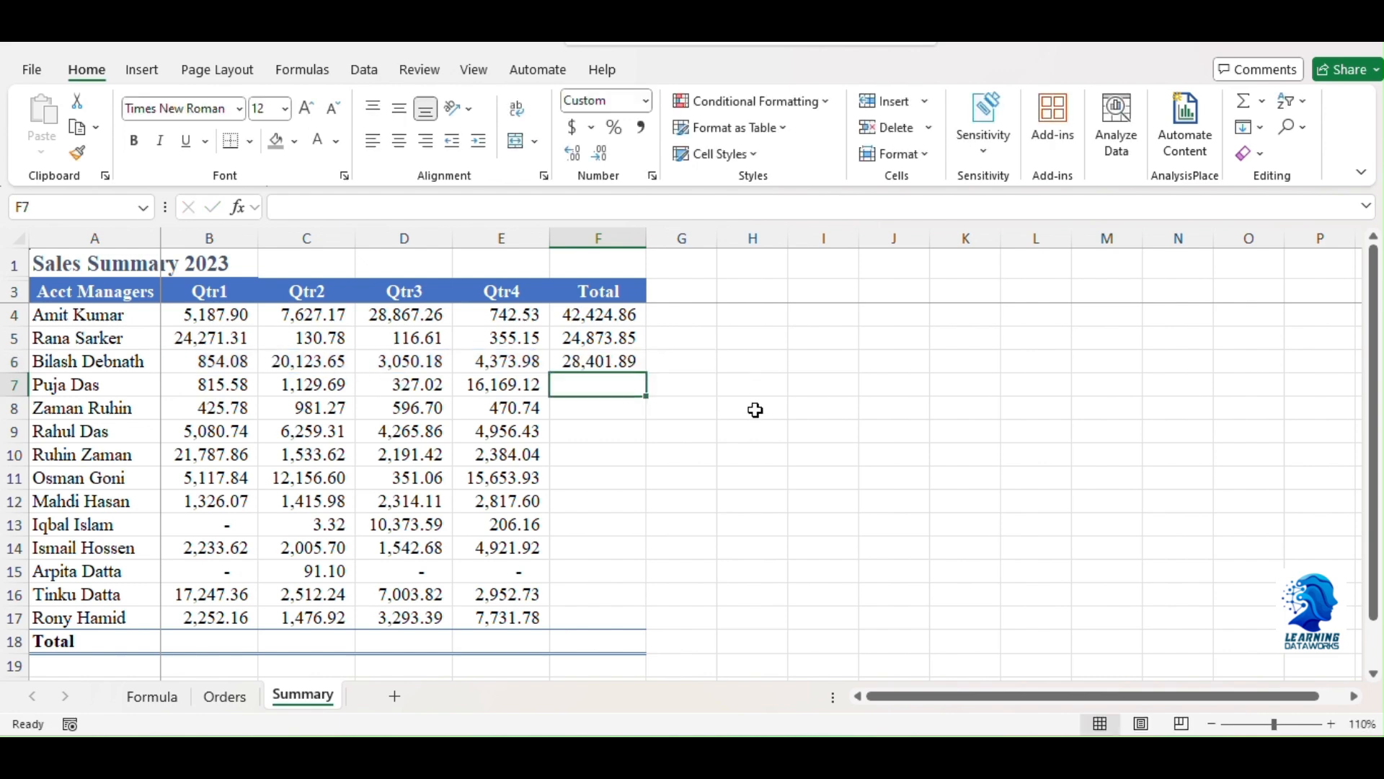
click(641, 362)
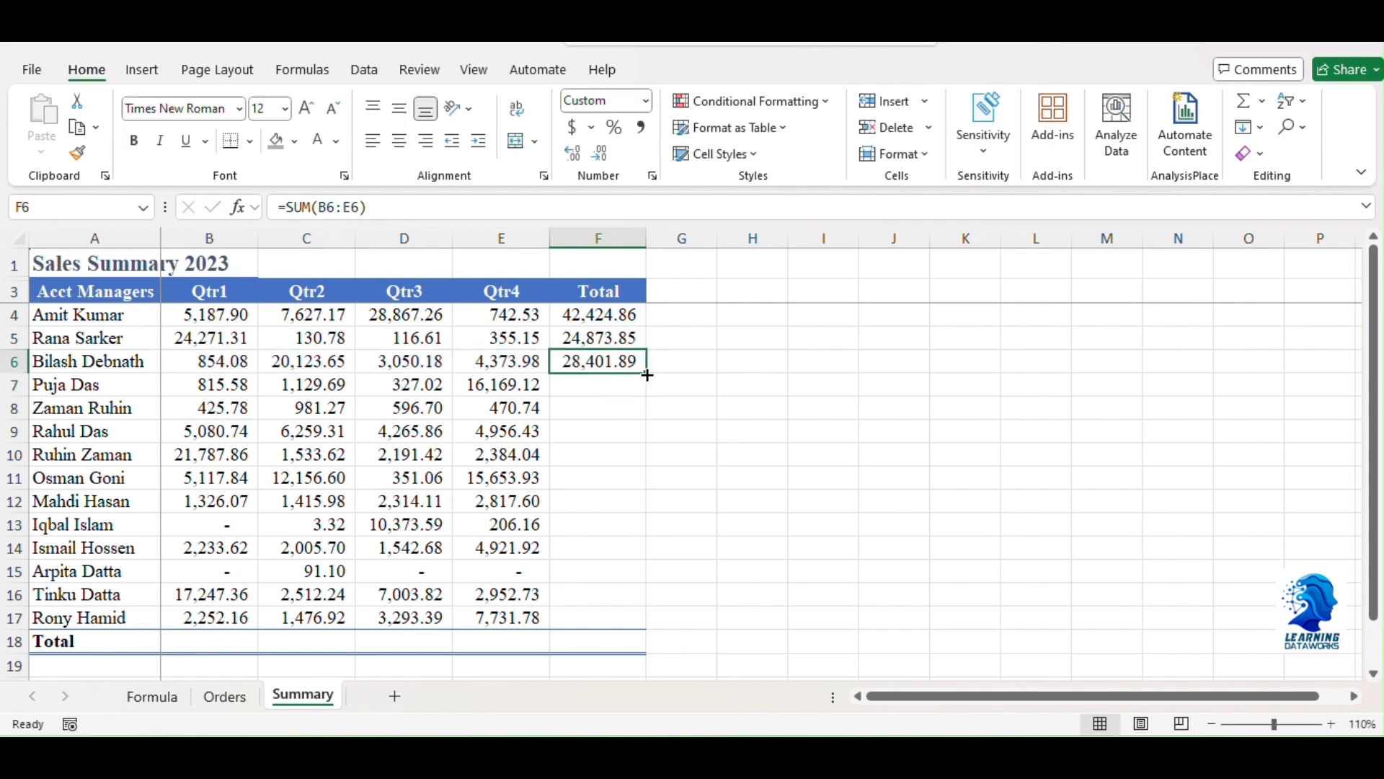
double_click(646, 375)
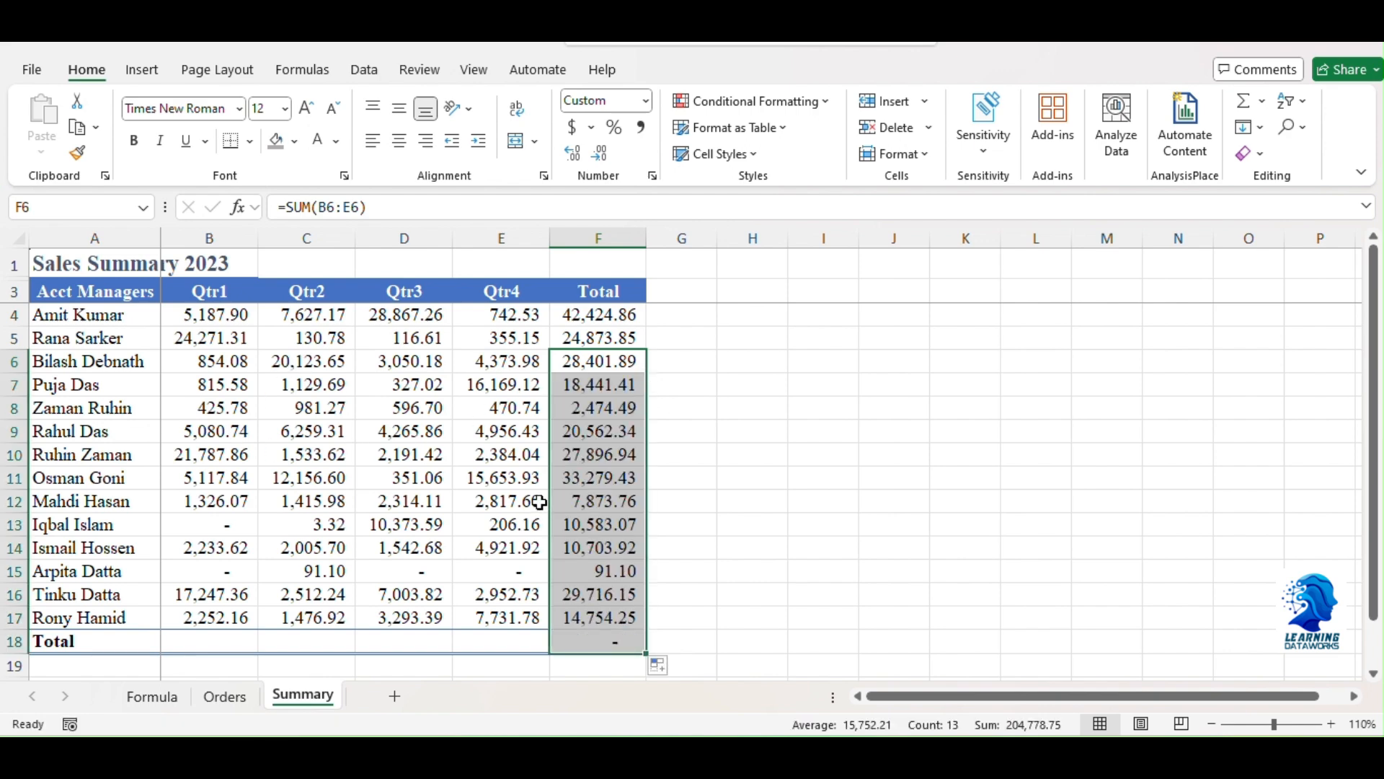
click(90, 639)
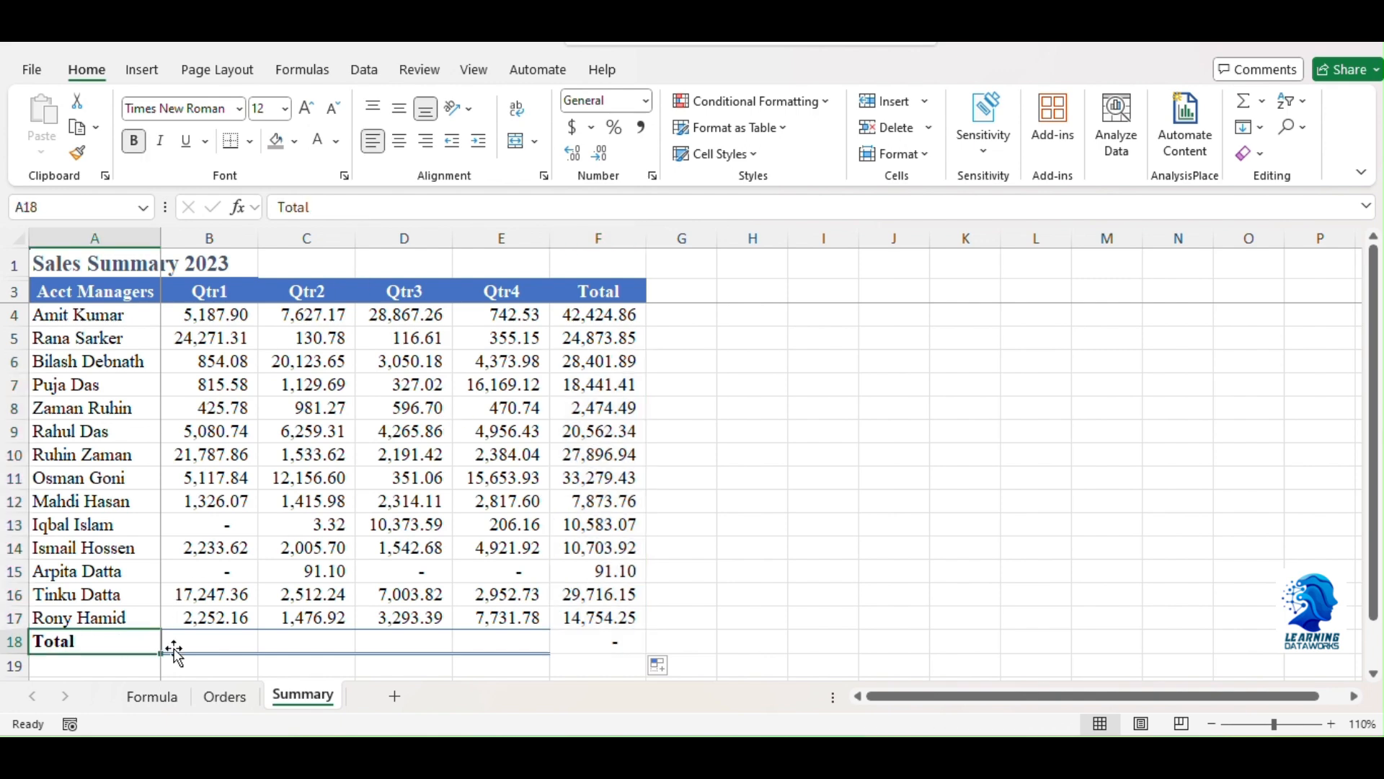
click(194, 636)
drag(237, 636, 644, 641)
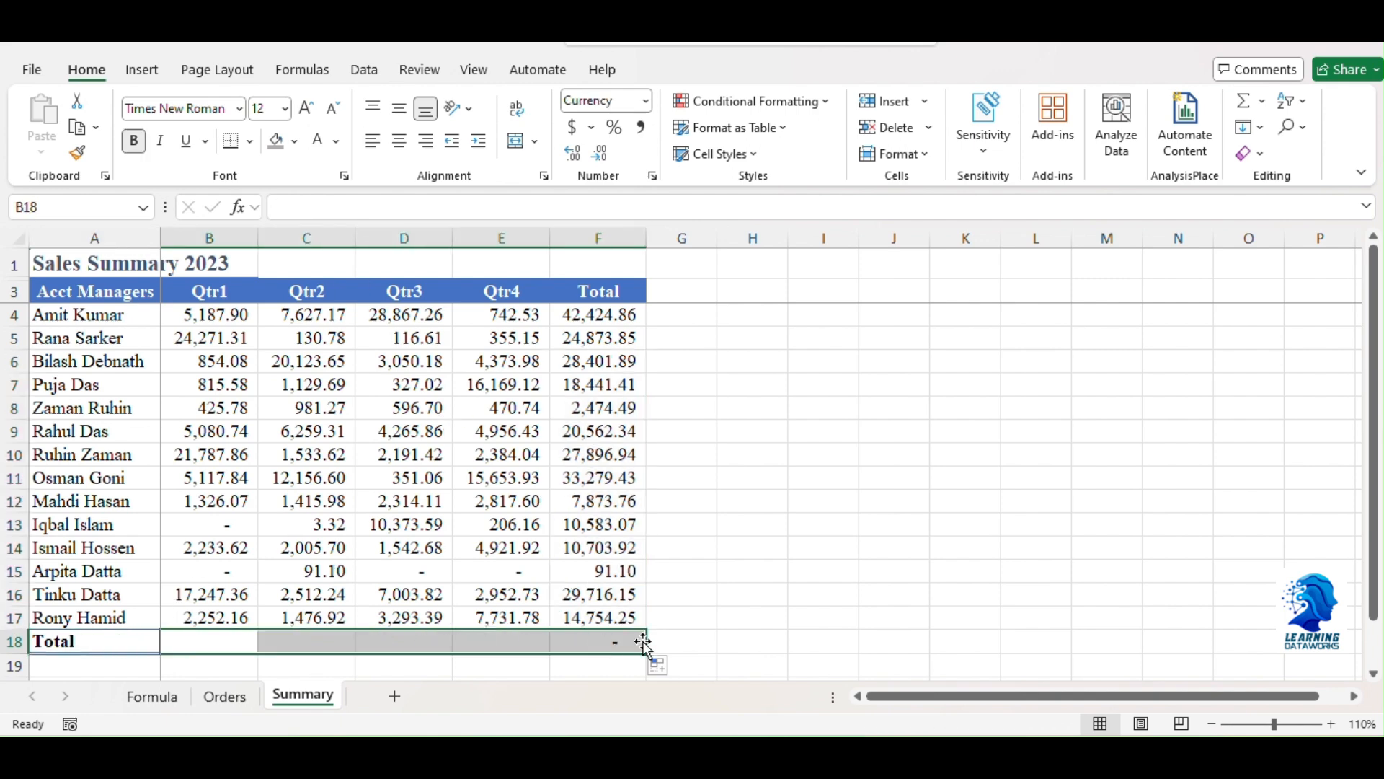
click(236, 639)
click(303, 634)
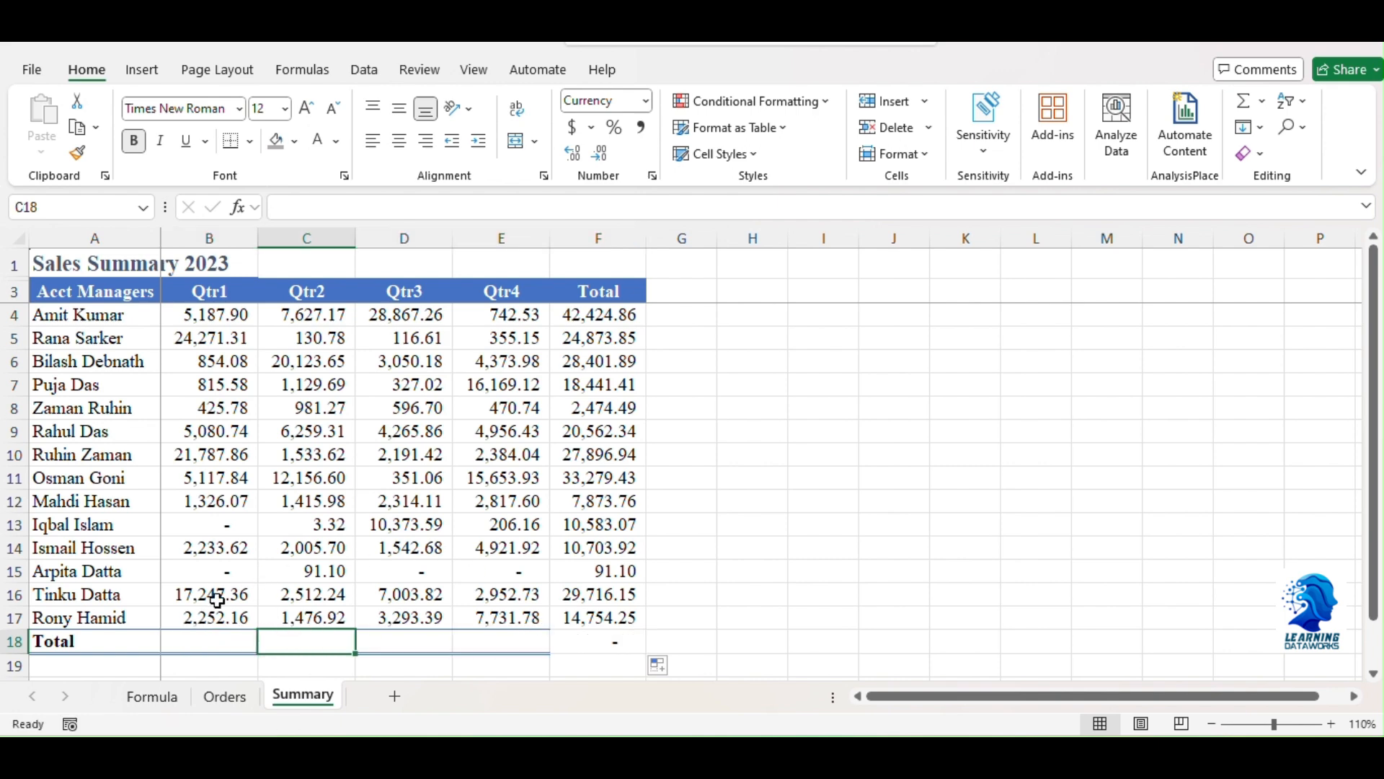
click(416, 449)
Step: AutoSum rows 4 to 17 of each column into B18:F18 and auto-fit the width of column F
drag(193, 638, 555, 637)
drag(215, 637, 607, 645)
key(alt+equal)
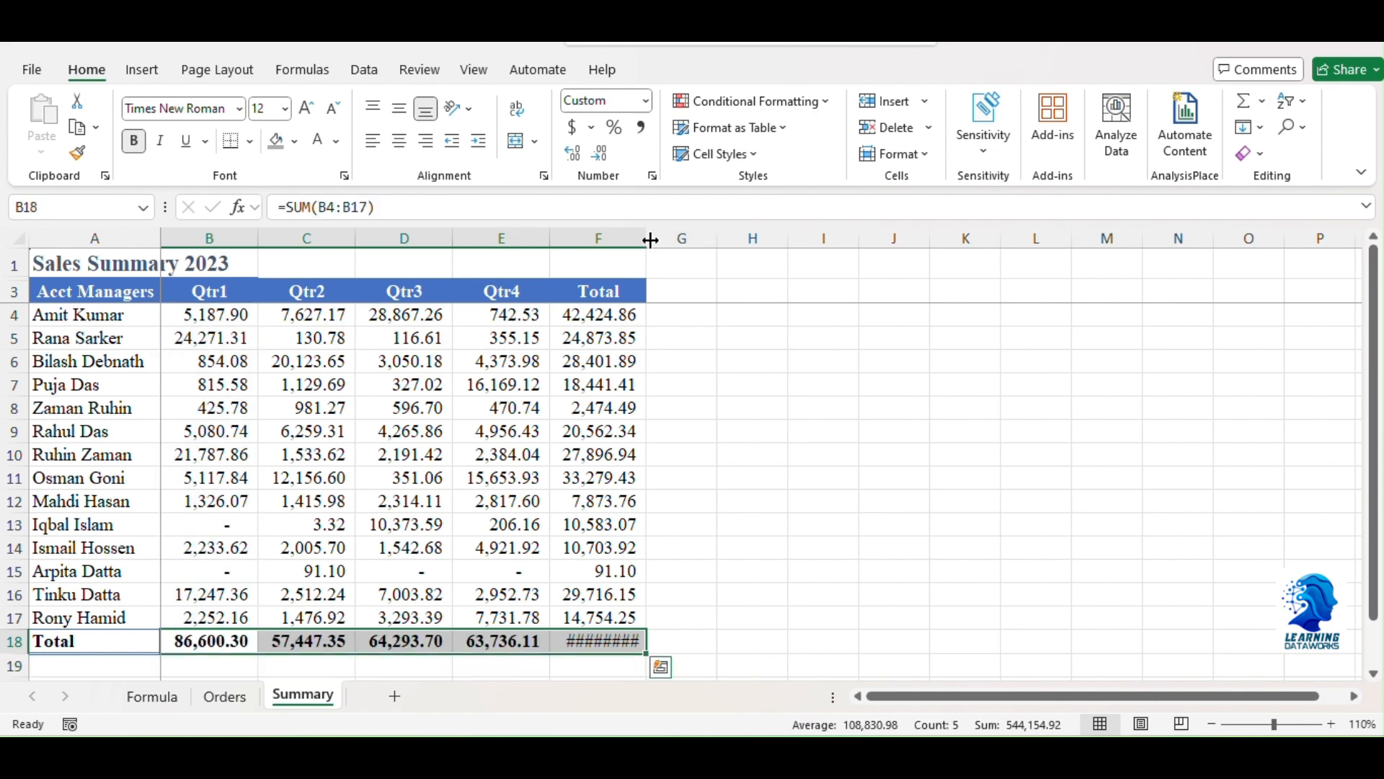
double_click(649, 240)
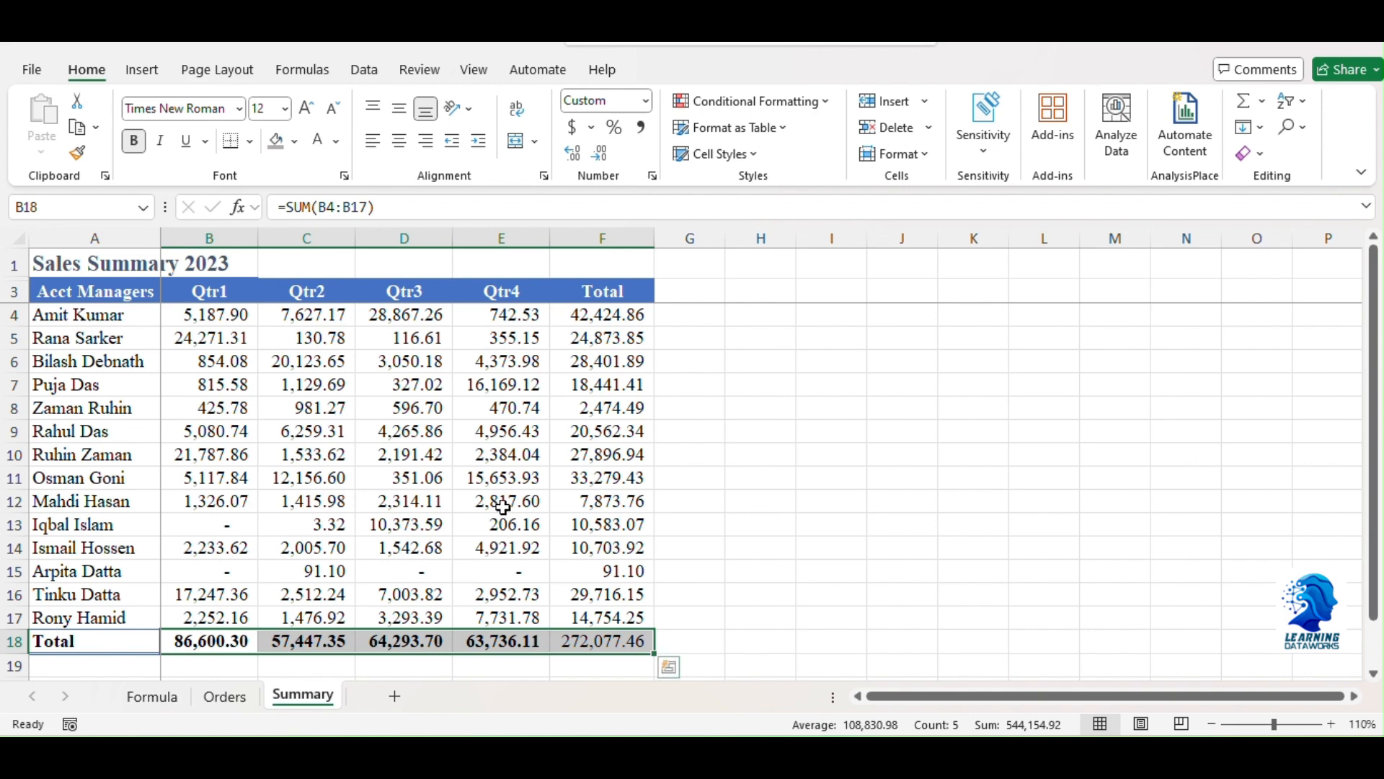
Step: Examine the order records on the Orders sheet, across all columns through to the Total column
click(393, 454)
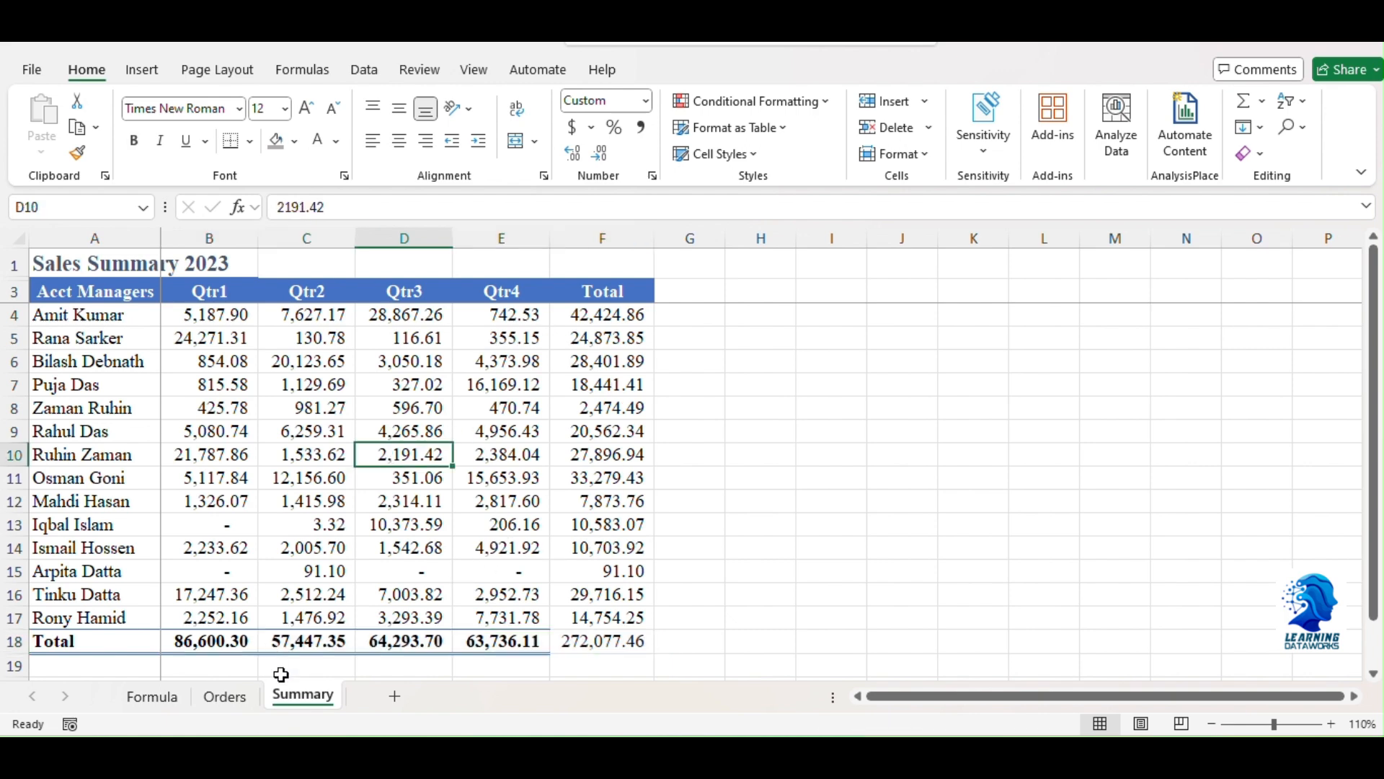
click(222, 696)
click(524, 492)
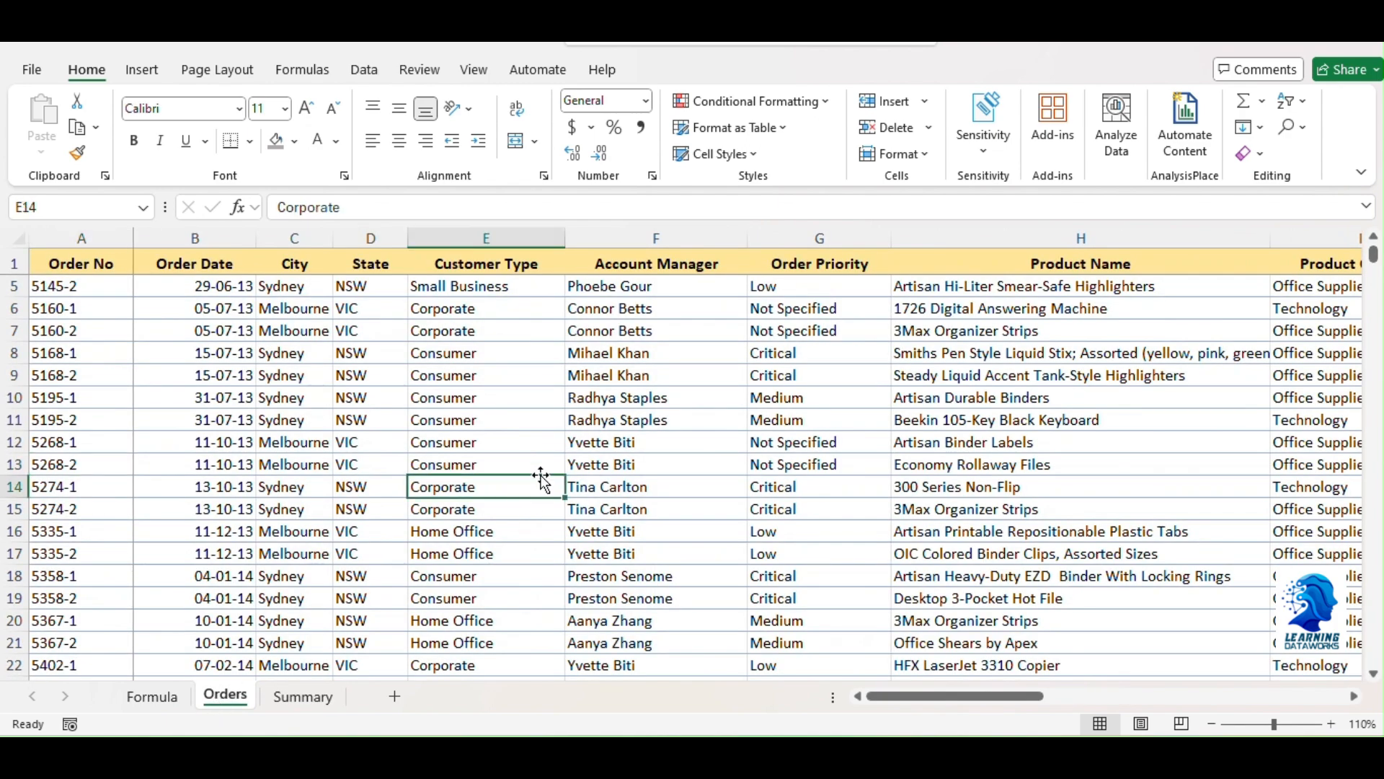
scroll(551, 461, down, 2)
scroll(450, 488, up, 2)
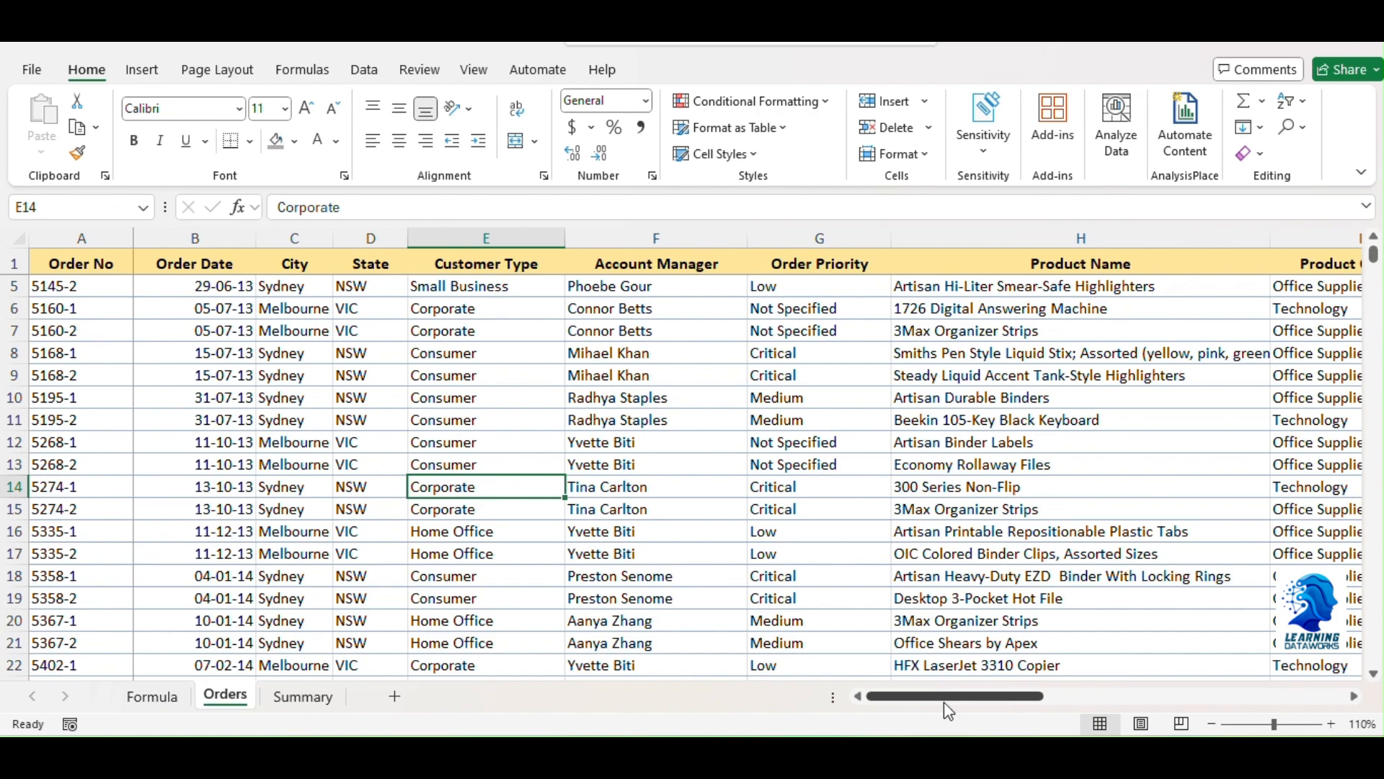
drag(934, 702, 1280, 705)
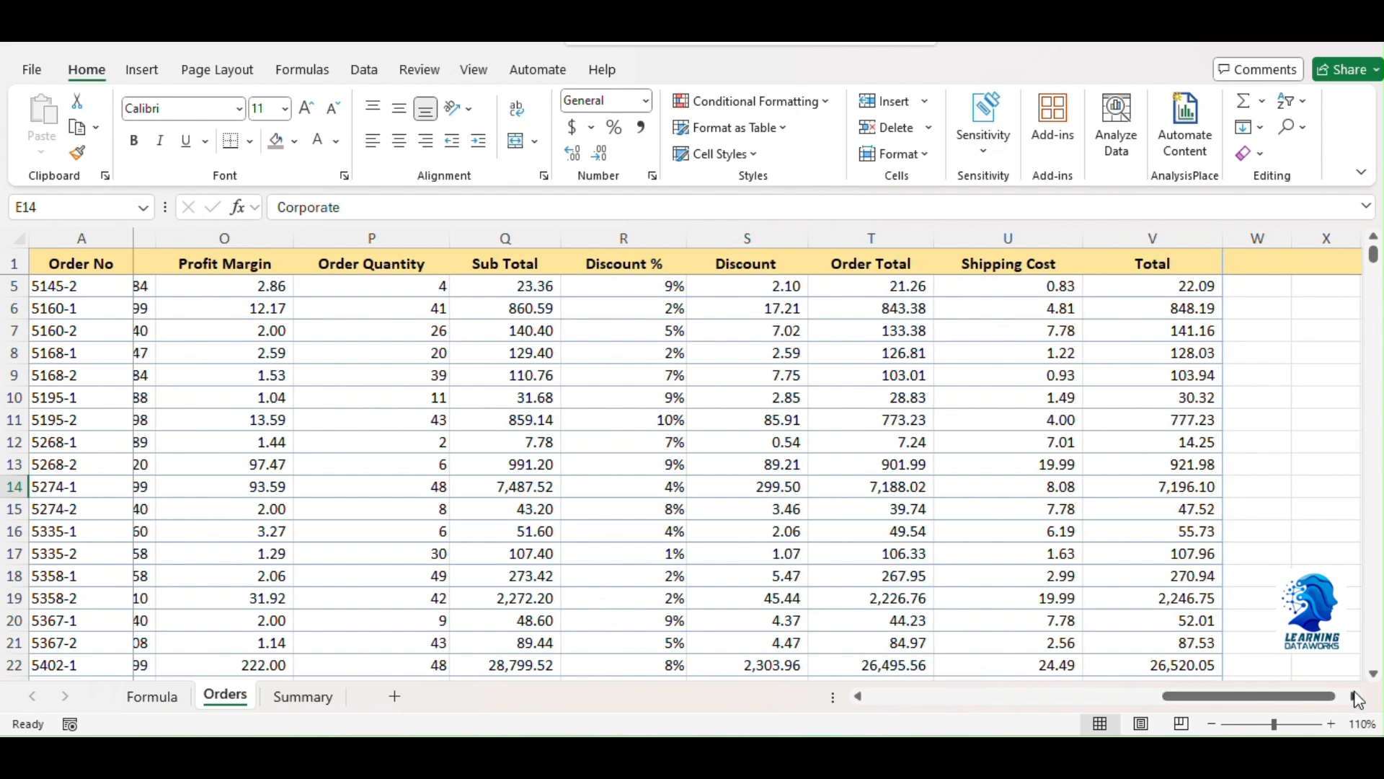
click(1357, 697)
click(1356, 697)
click(1357, 697)
drag(1301, 698, 1240, 701)
scroll(546, 460, down, 1)
Step: Convert the Orders data range A1:V1040 into a table with headers
click(426, 395)
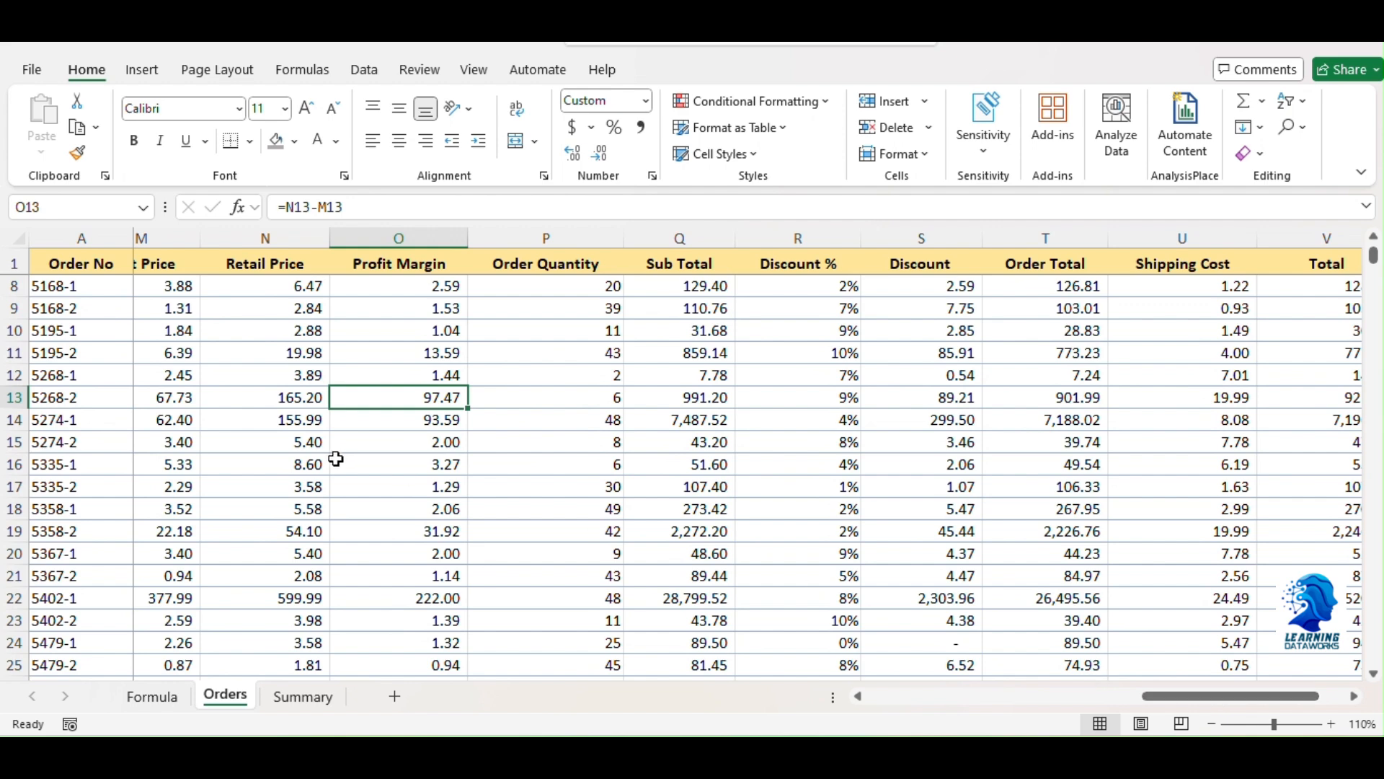
key(ctrl+t)
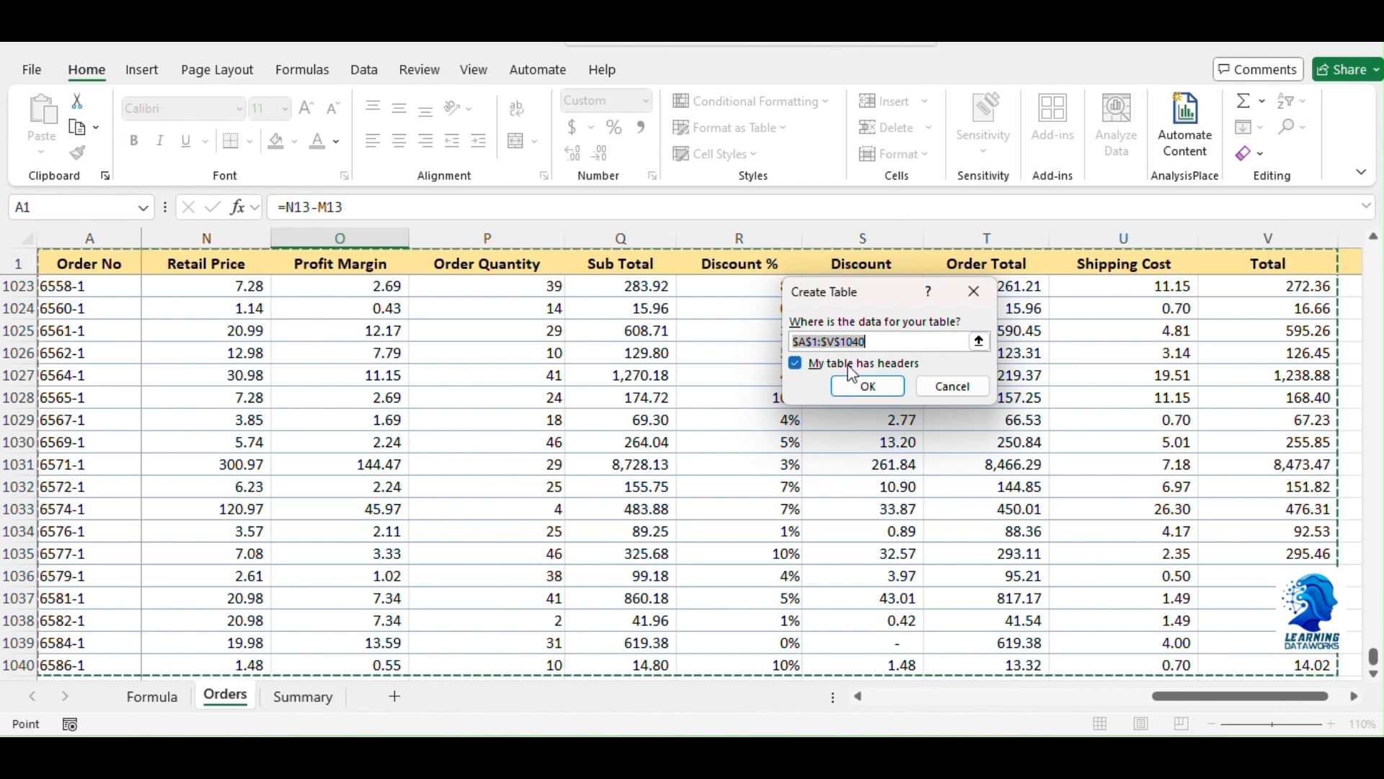
click(874, 388)
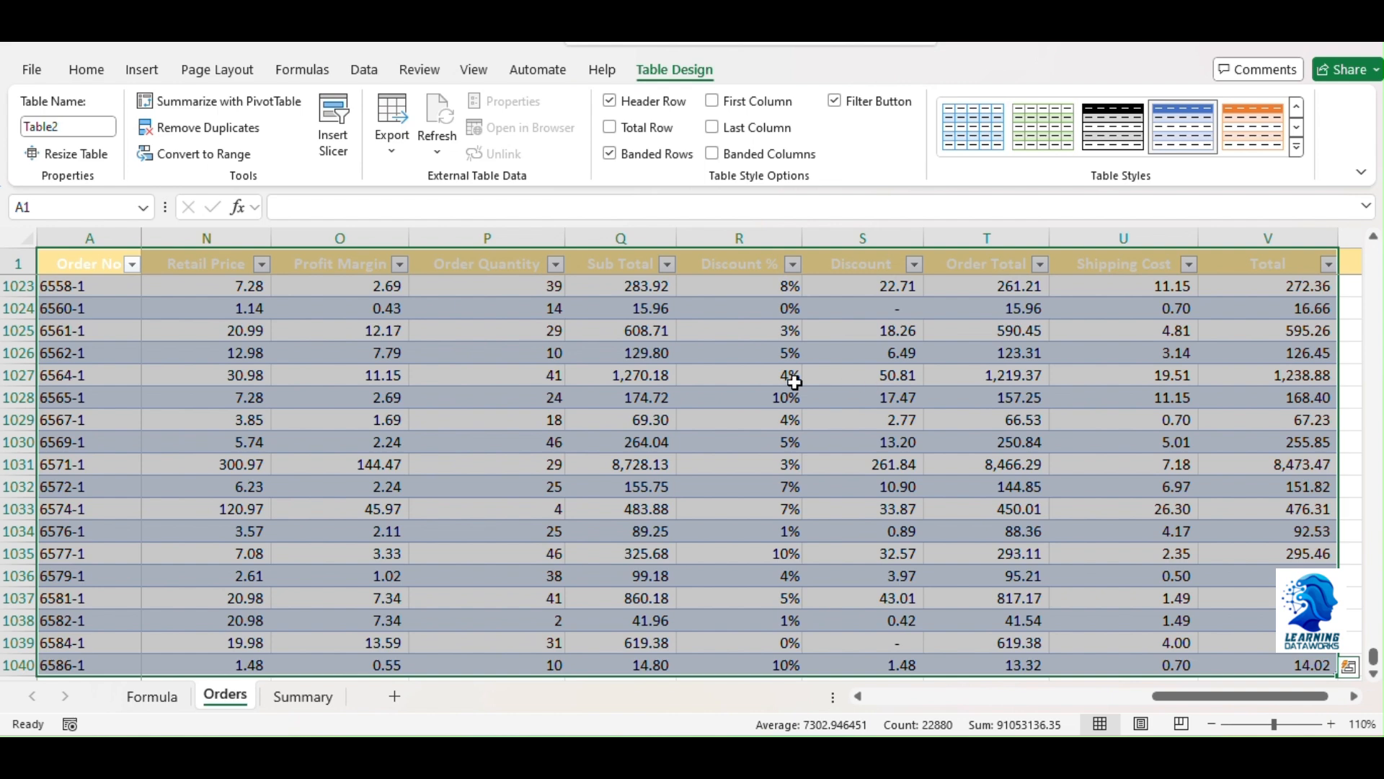
Step: Apply a green style from the Light table styles to the Orders table
click(1296, 149)
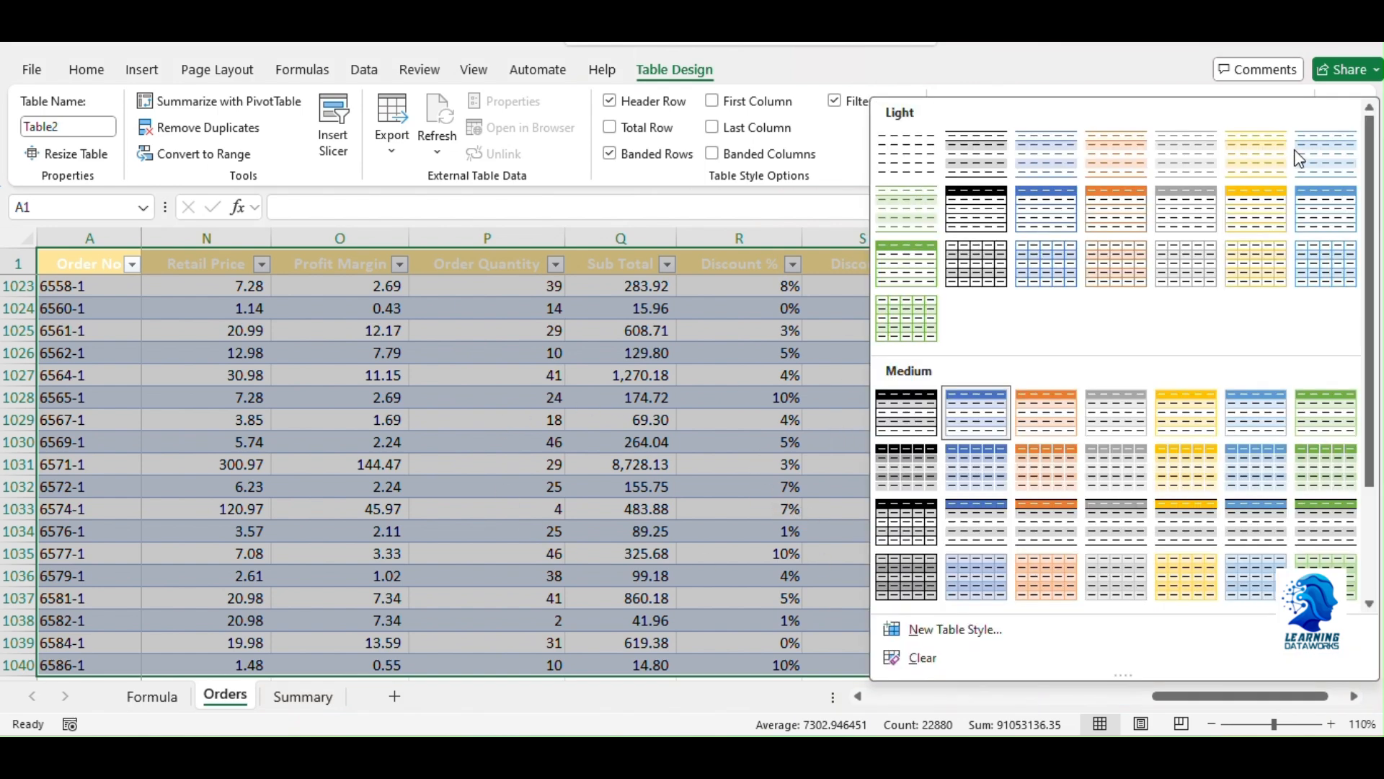
click(975, 218)
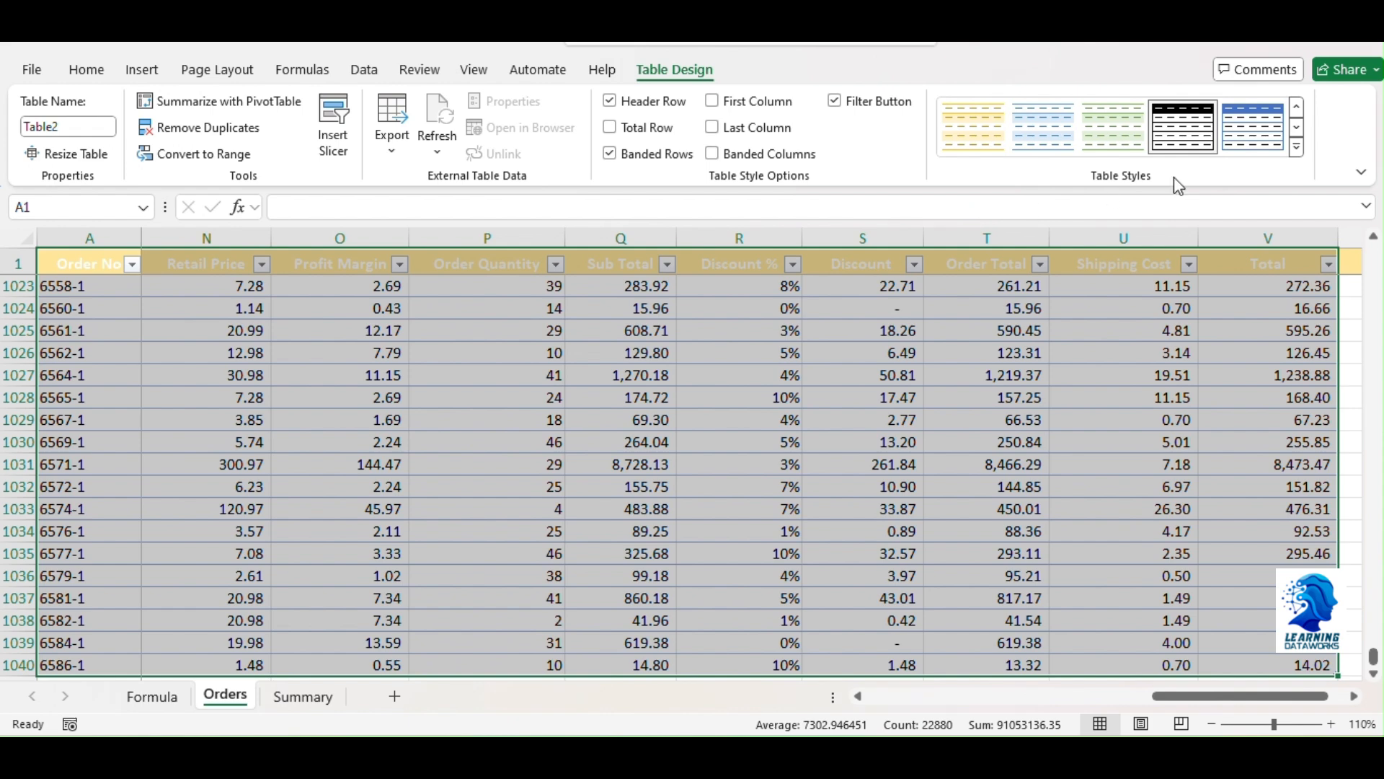
click(1297, 148)
click(910, 263)
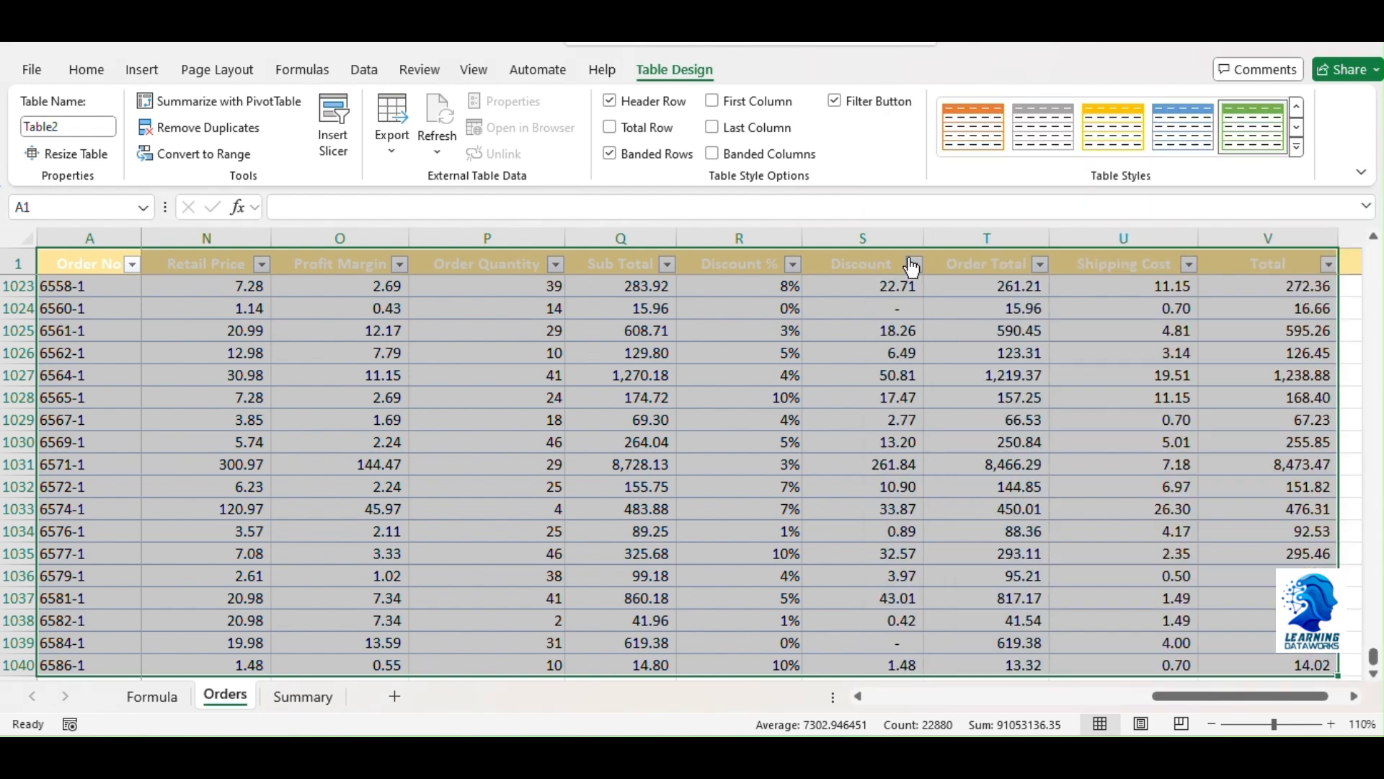
click(87, 71)
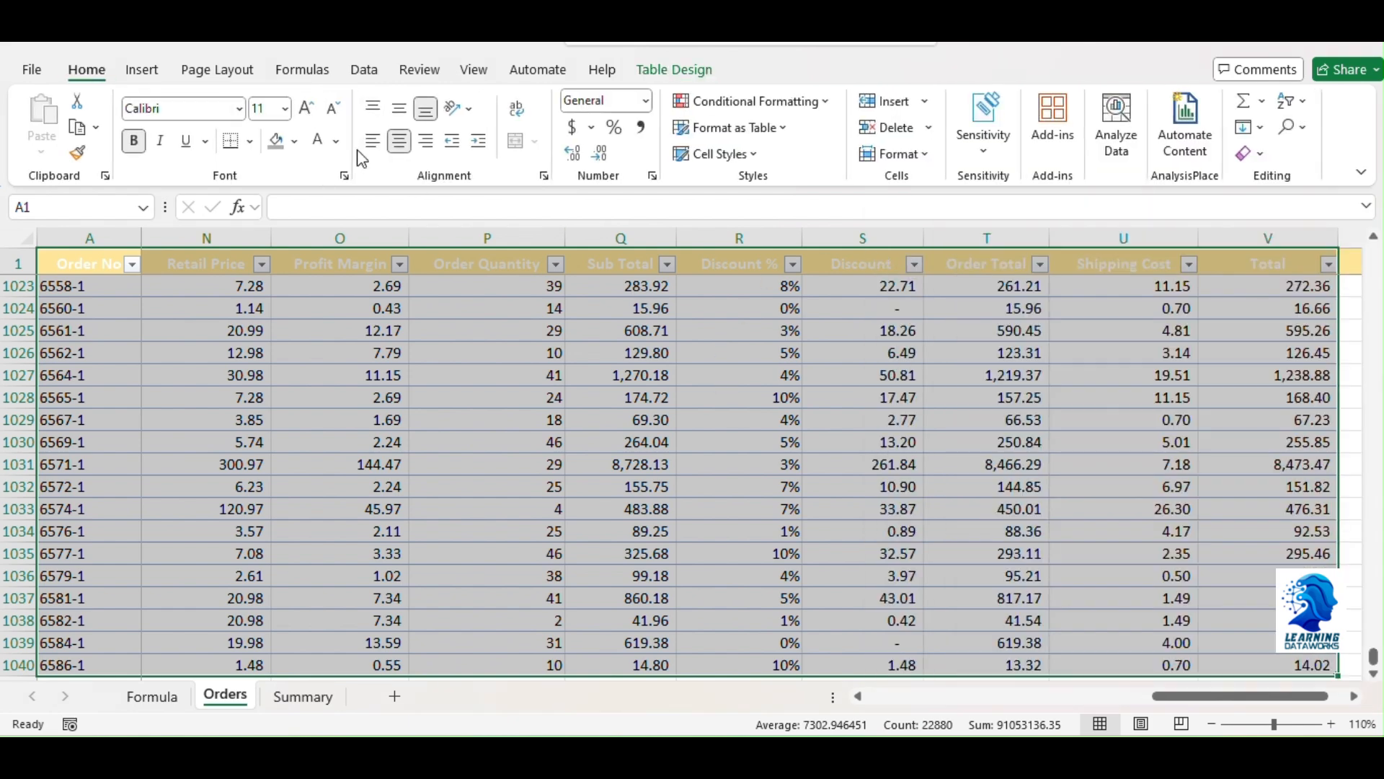
click(336, 141)
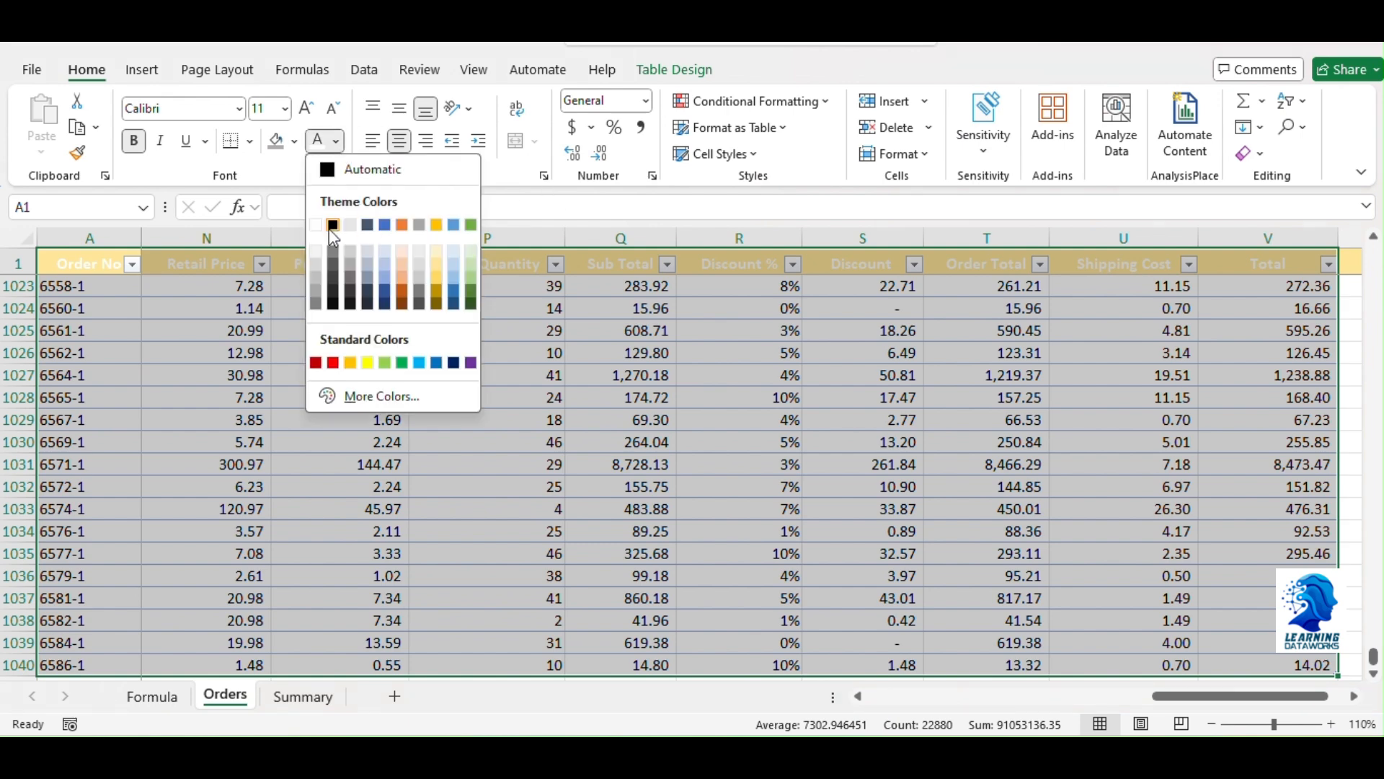
key(Escape)
click(337, 330)
click(461, 331)
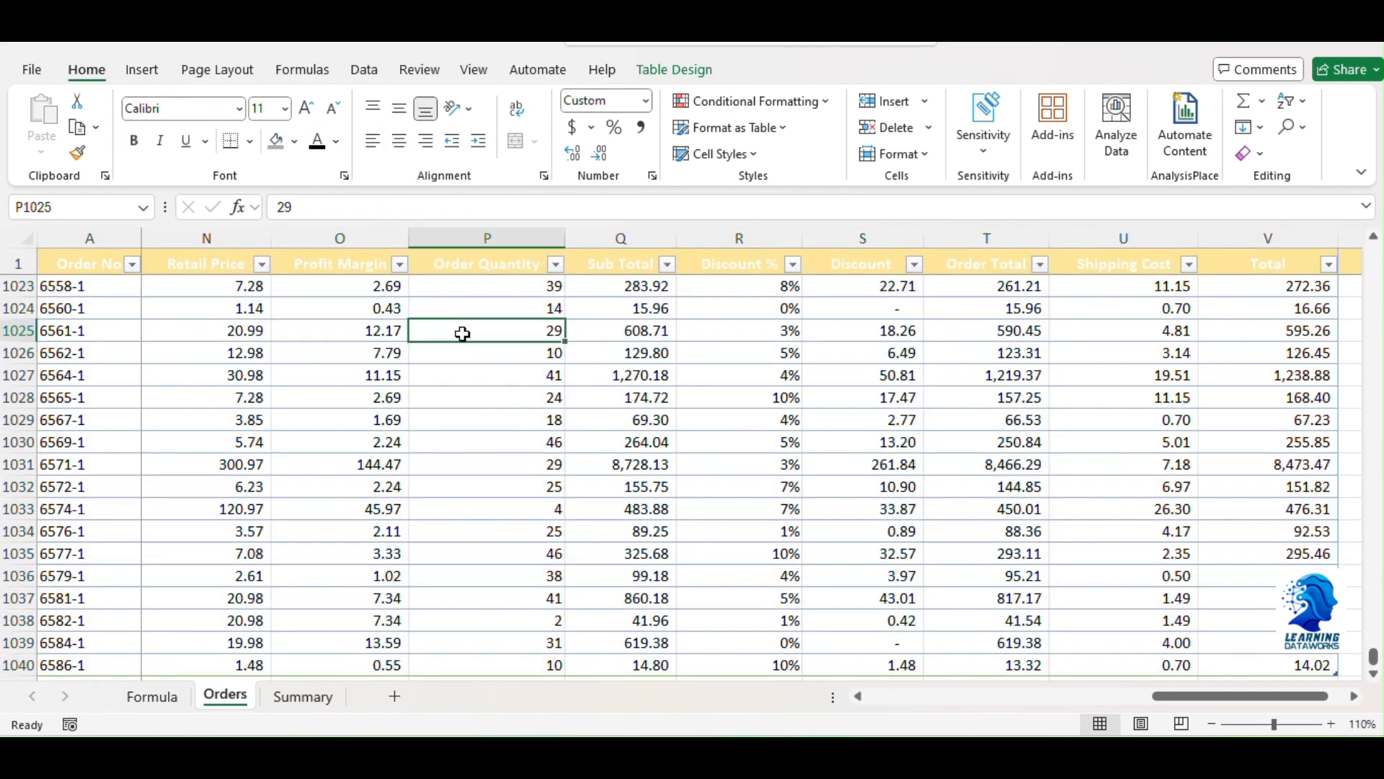
Step: Add a total row below the last record of the Orders table
scroll(713, 455, down, 4)
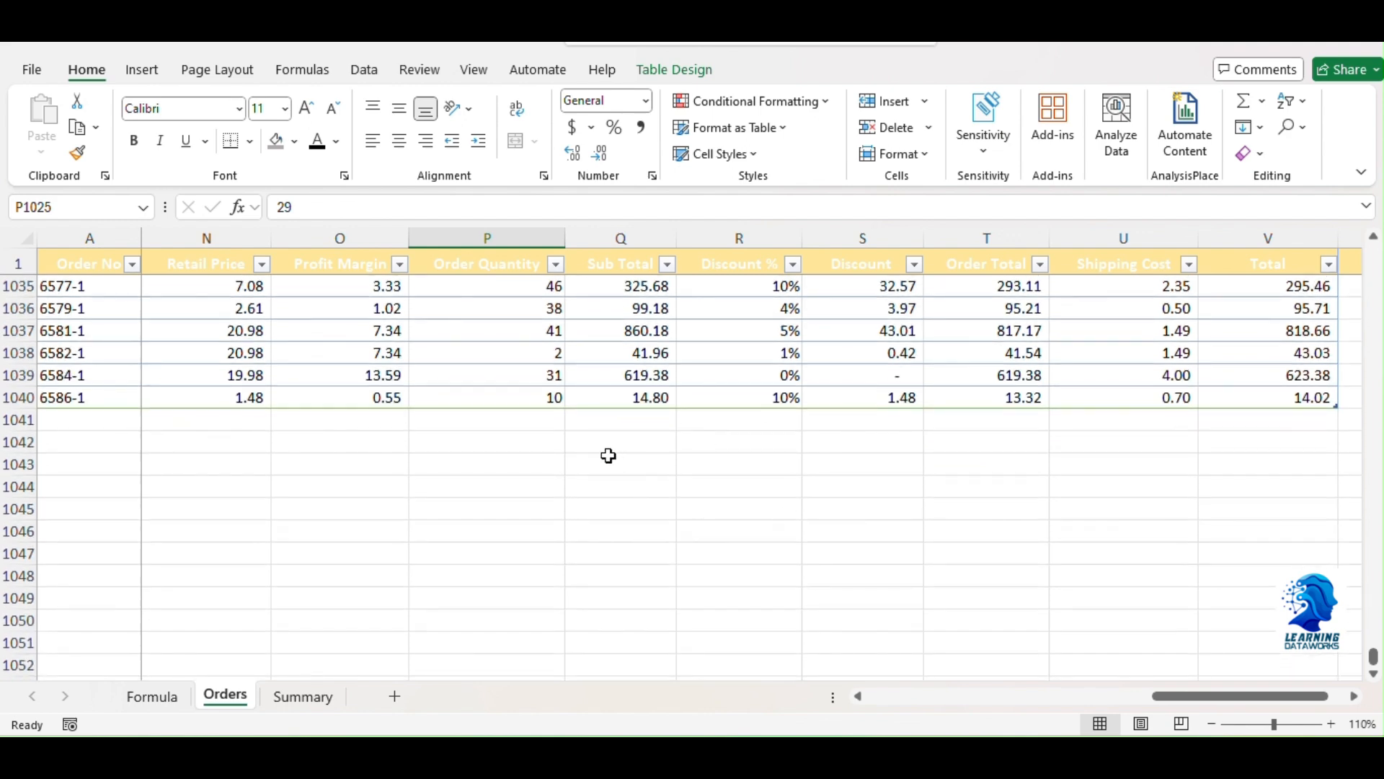
scroll(505, 471, up, 1)
scroll(502, 479, left, 2)
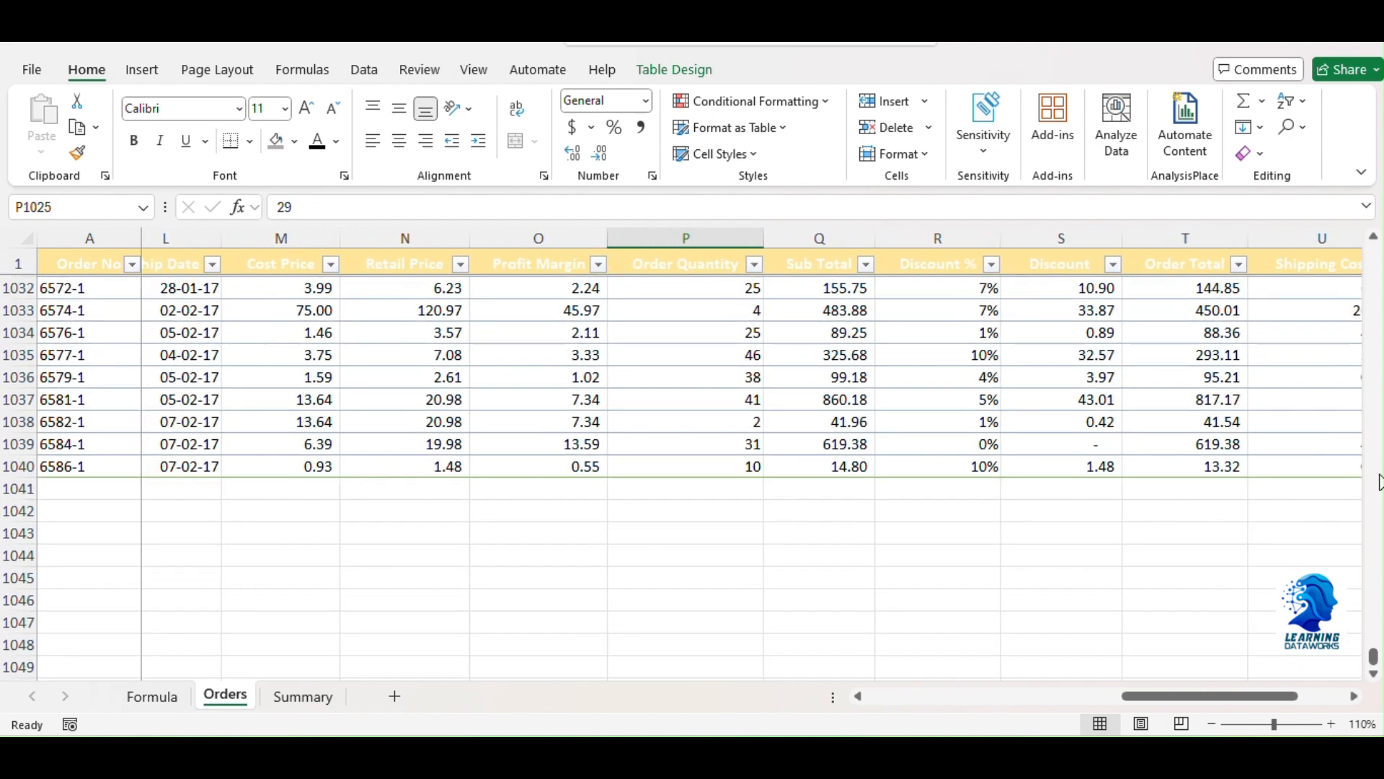
mouse_move(1218, 704)
mouse_down()
mouse_move(1283, 704)
mouse_move(1217, 705)
mouse_up()
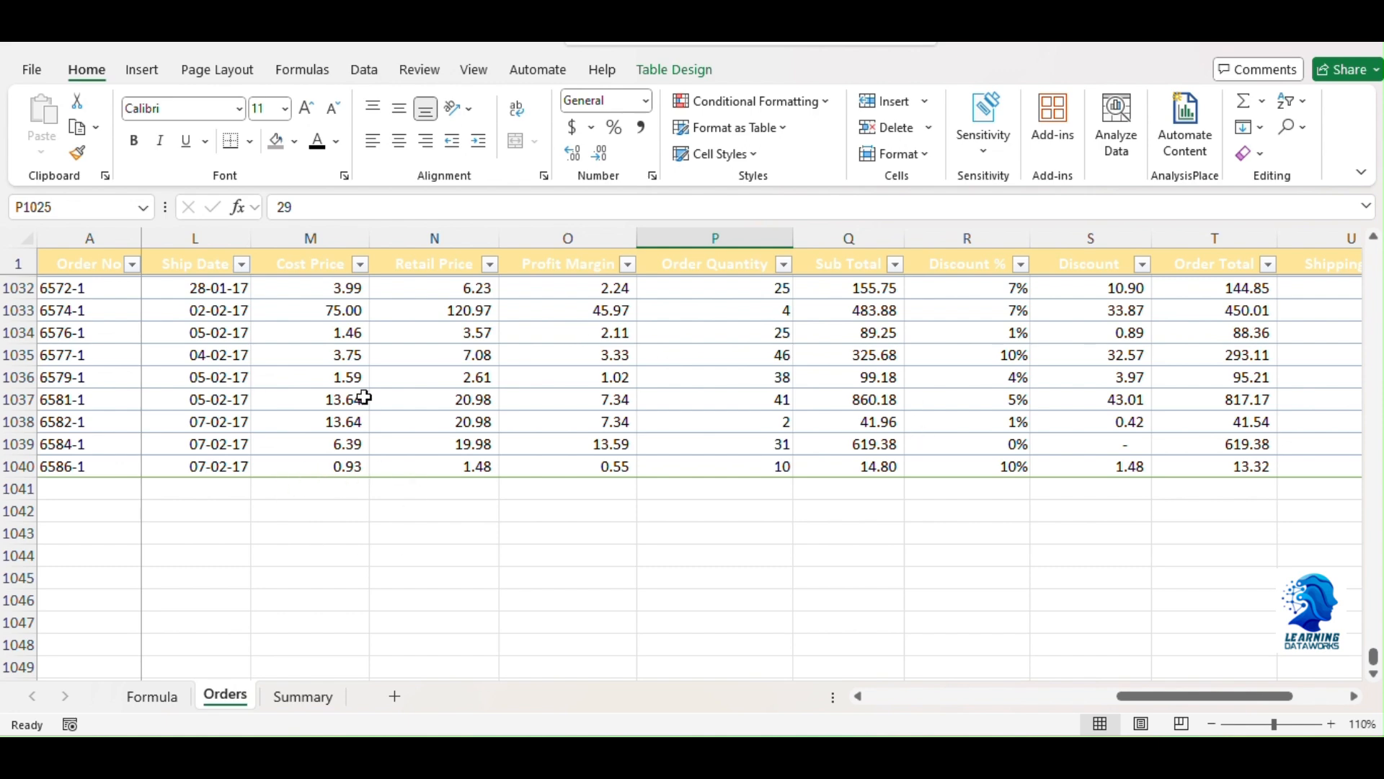
click(339, 401)
click(506, 395)
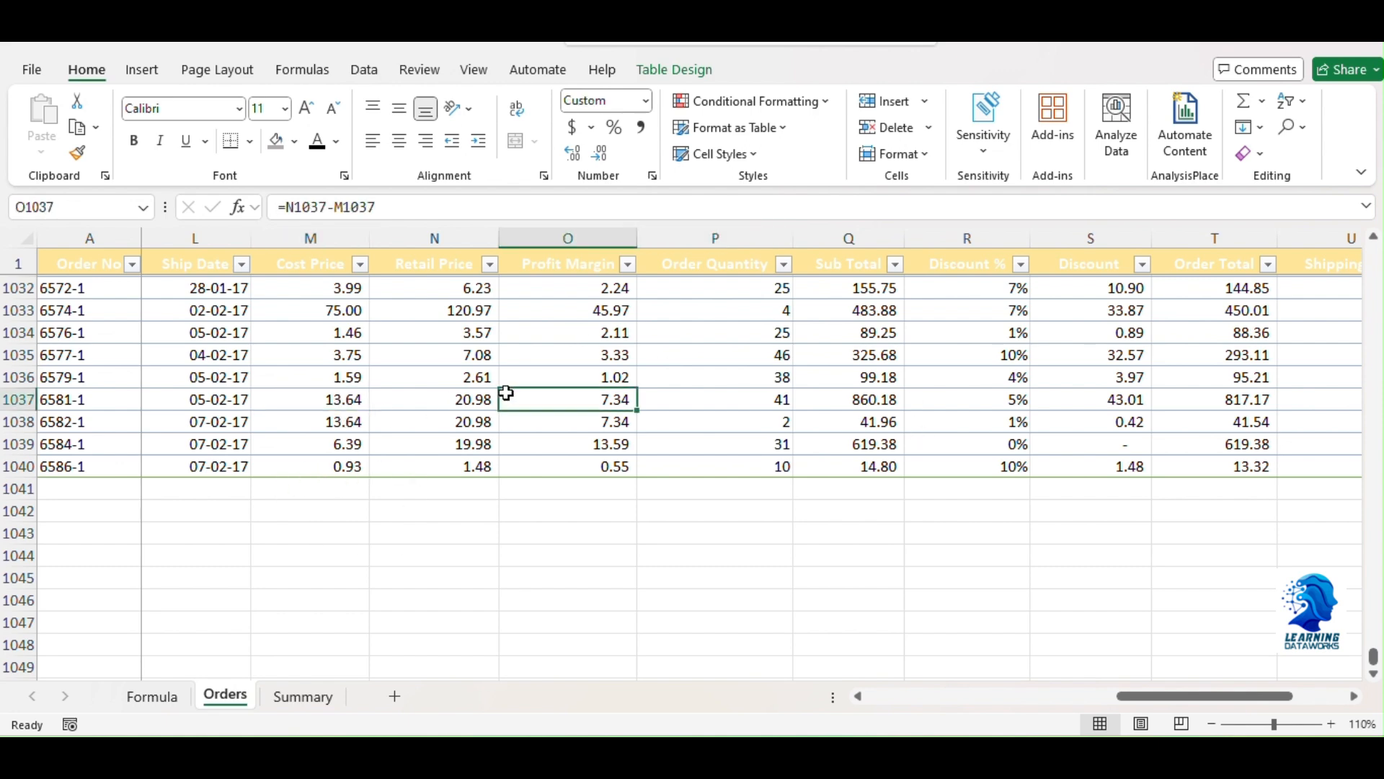
key(ctrl+Home)
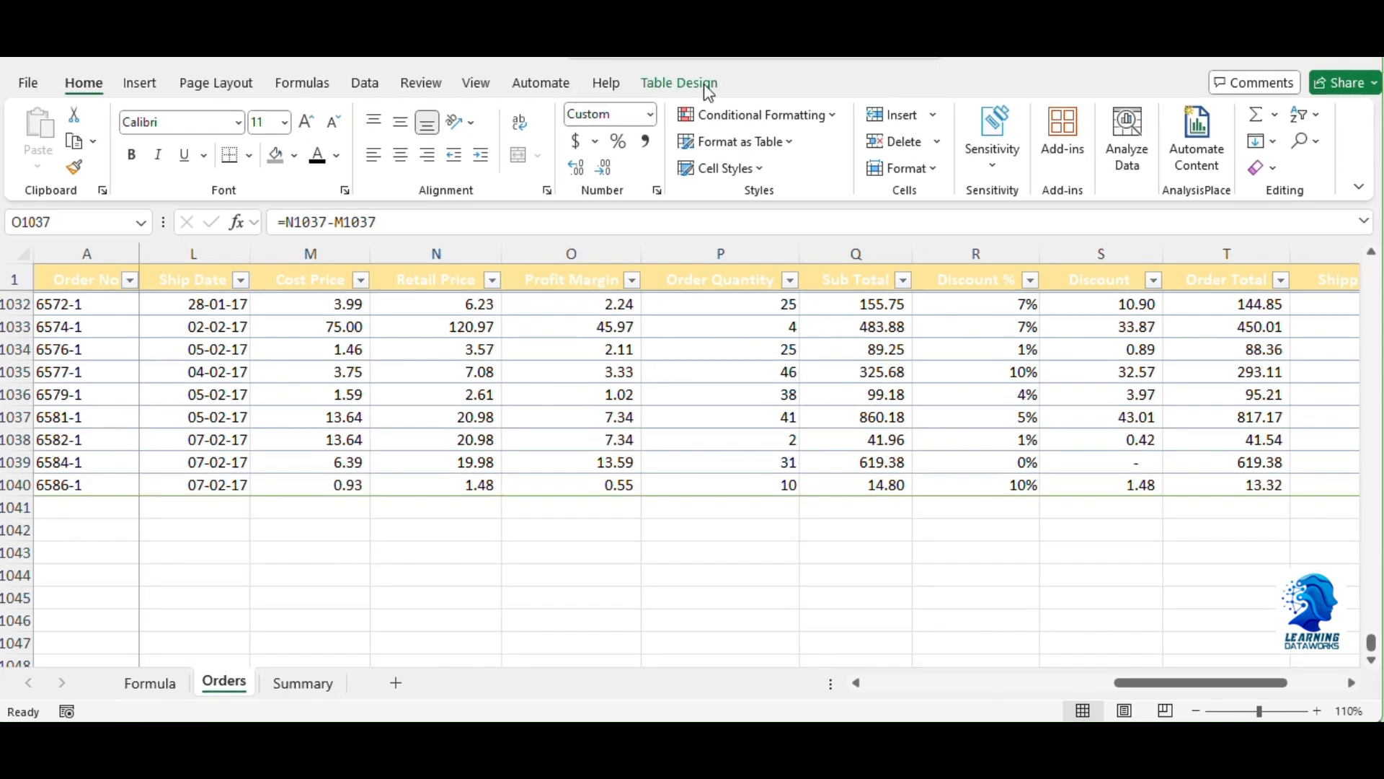
click(705, 87)
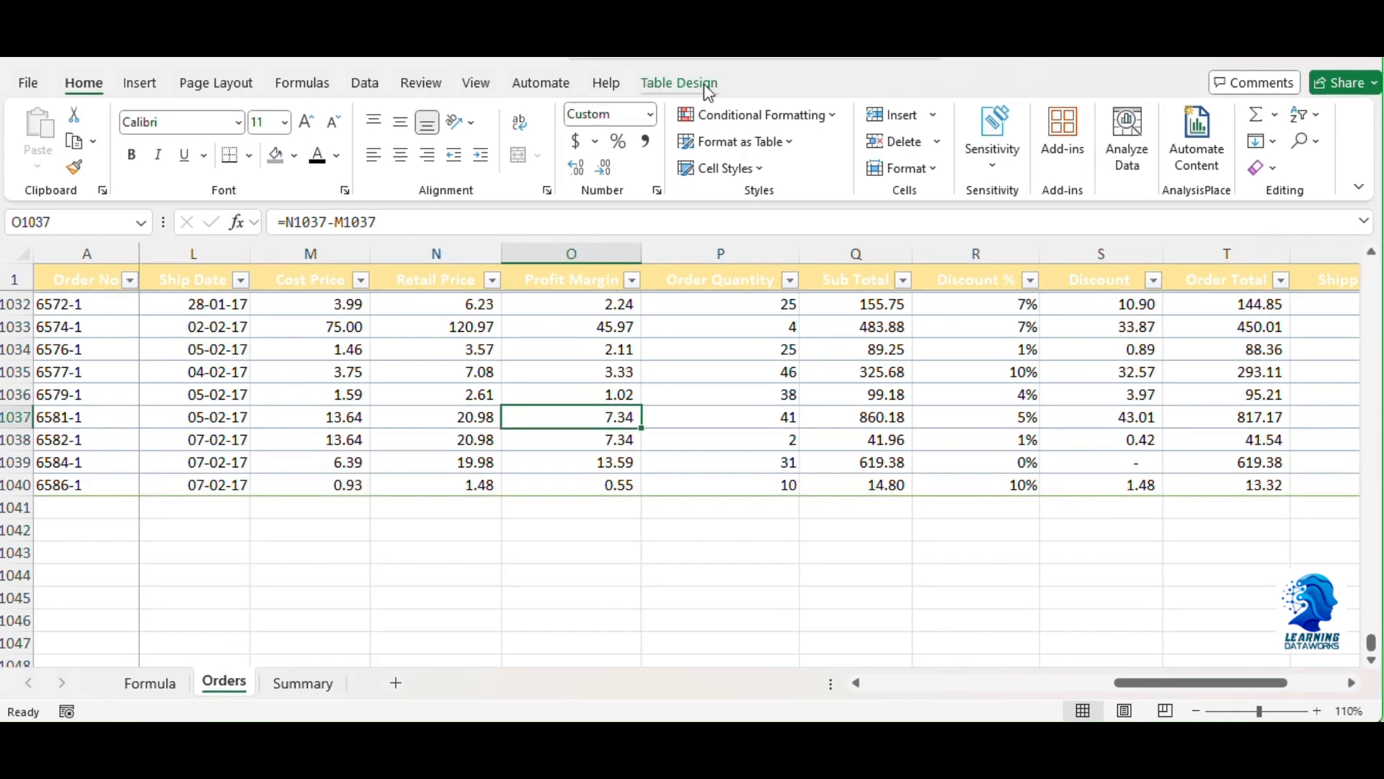
click(709, 91)
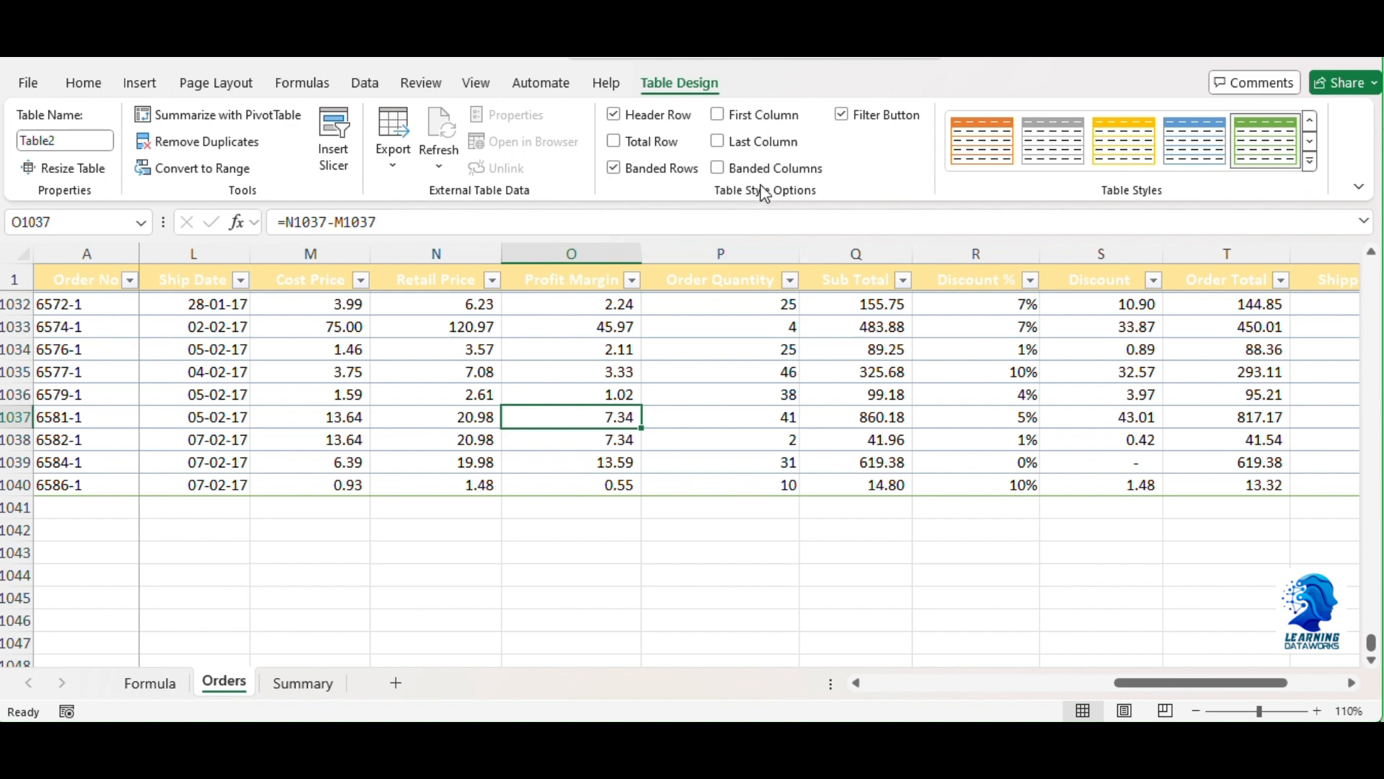
click(644, 151)
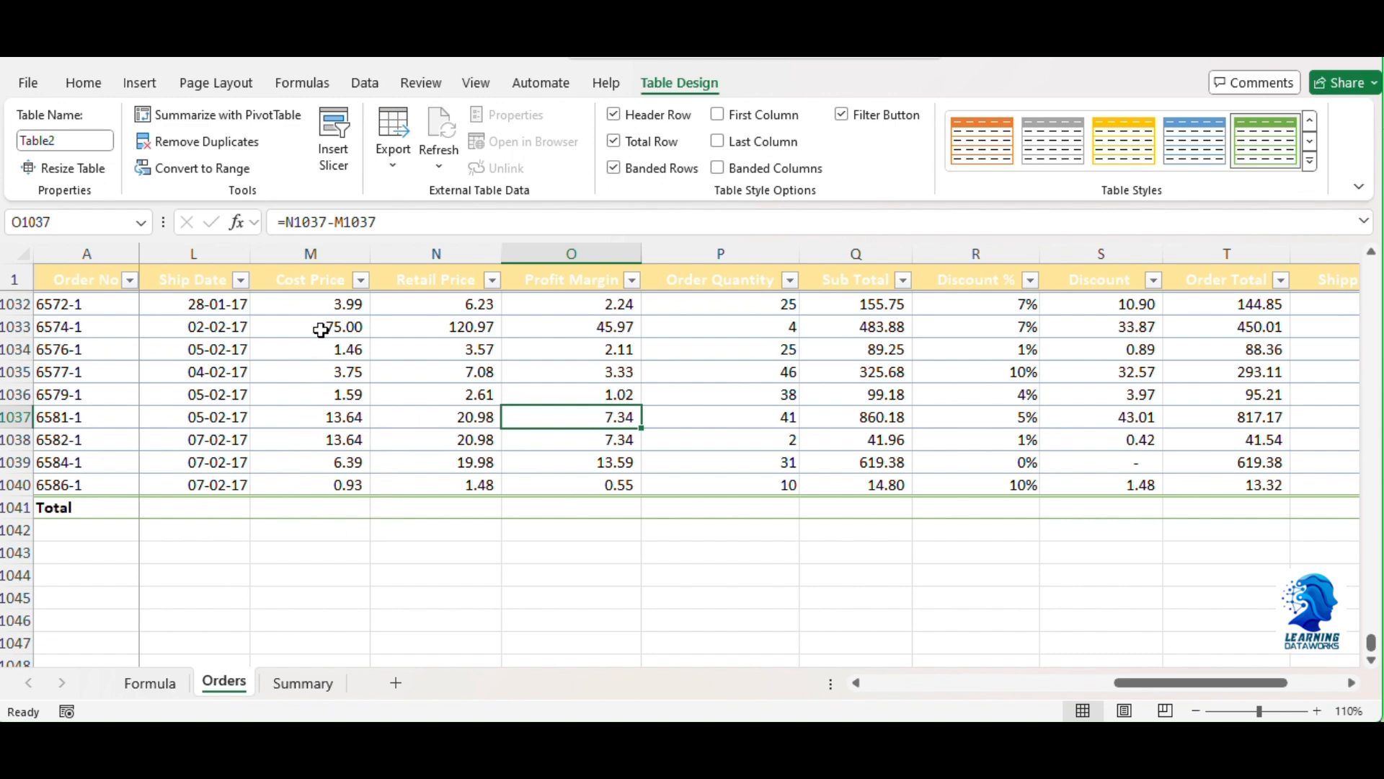
Step: Set the Cost Price total in M1041 to Sum and fill it across the total row to V1041
click(313, 280)
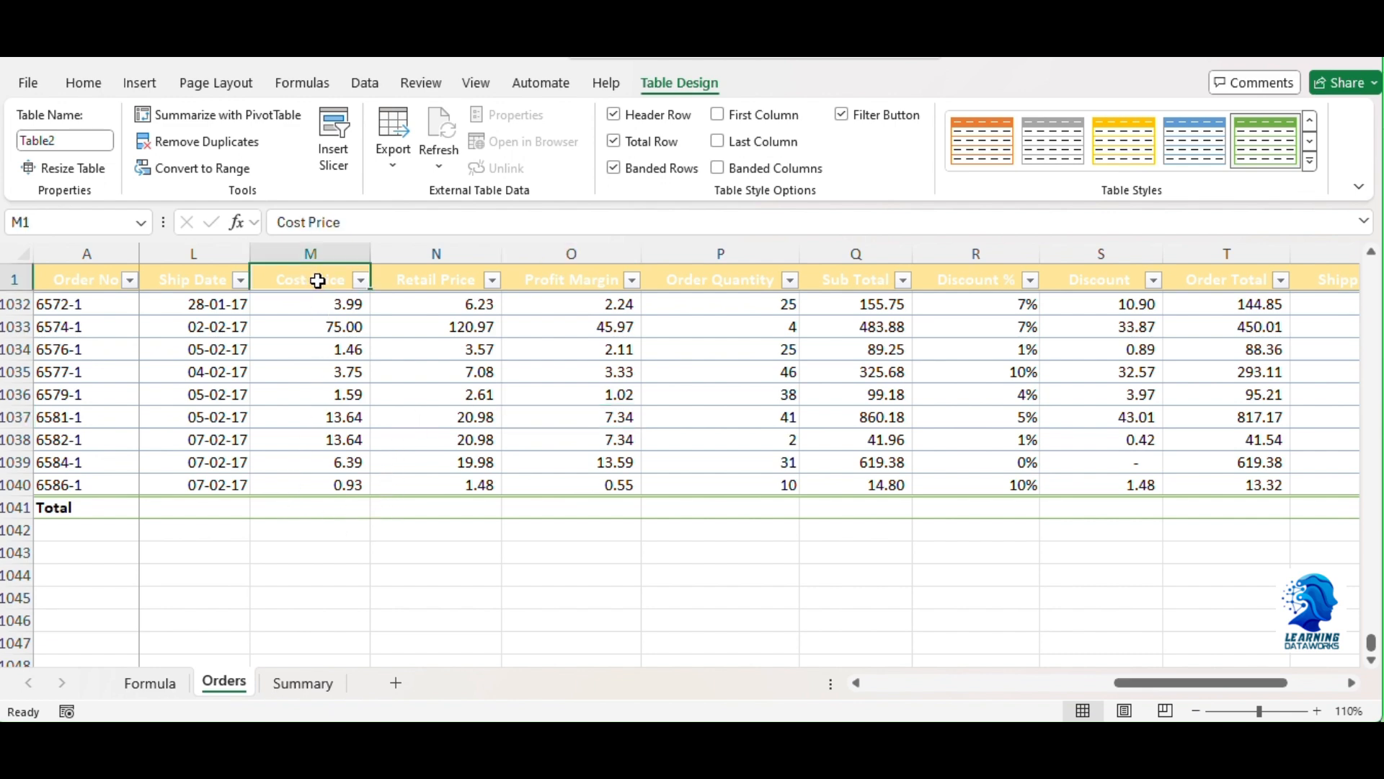
click(317, 508)
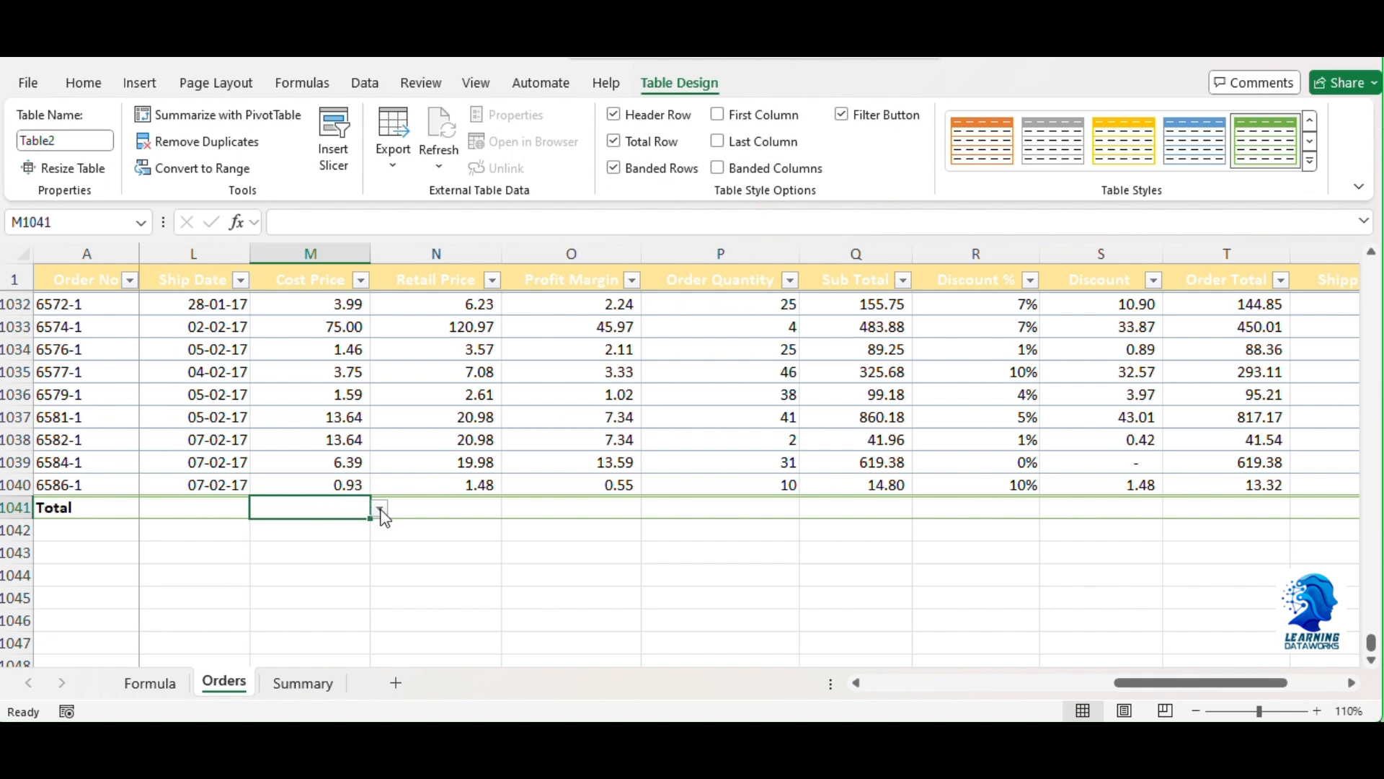
click(380, 510)
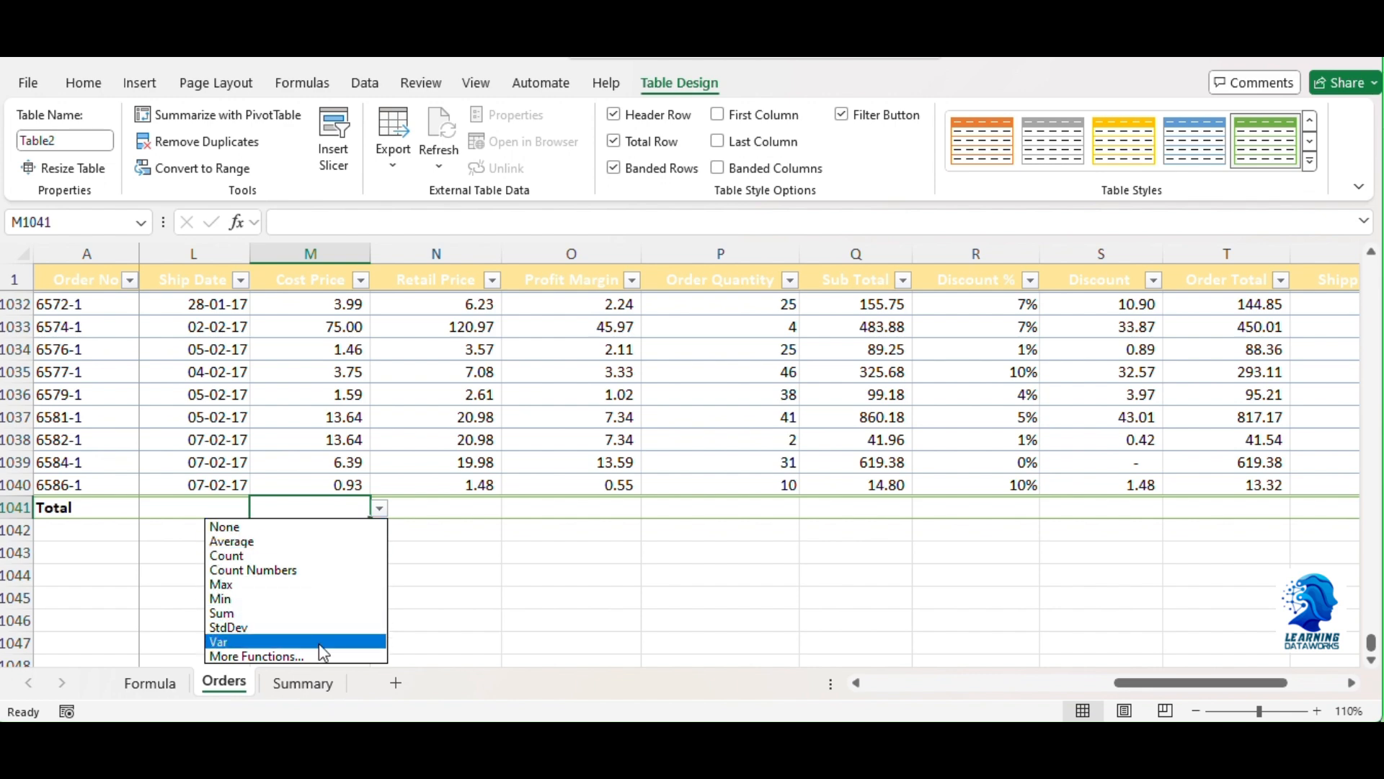
click(276, 612)
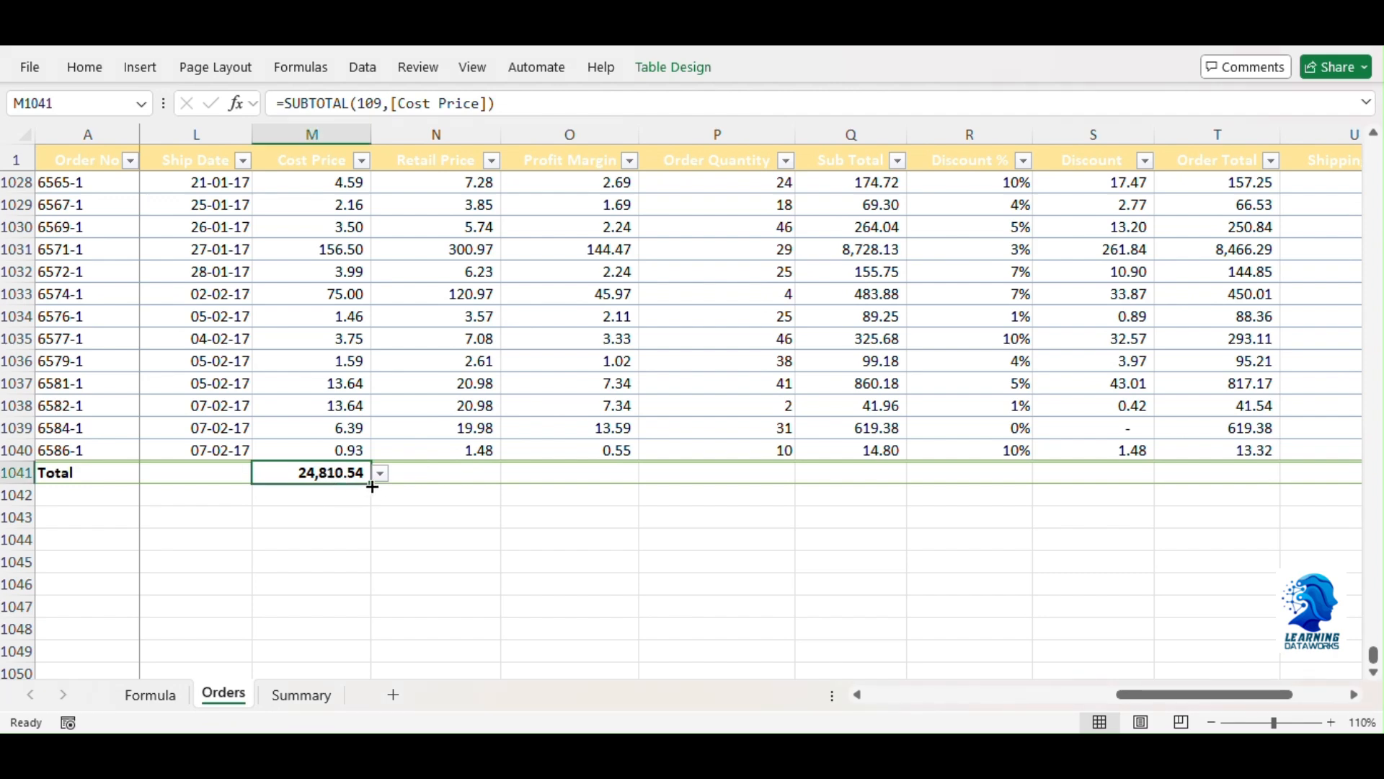
drag(372, 486, 1324, 492)
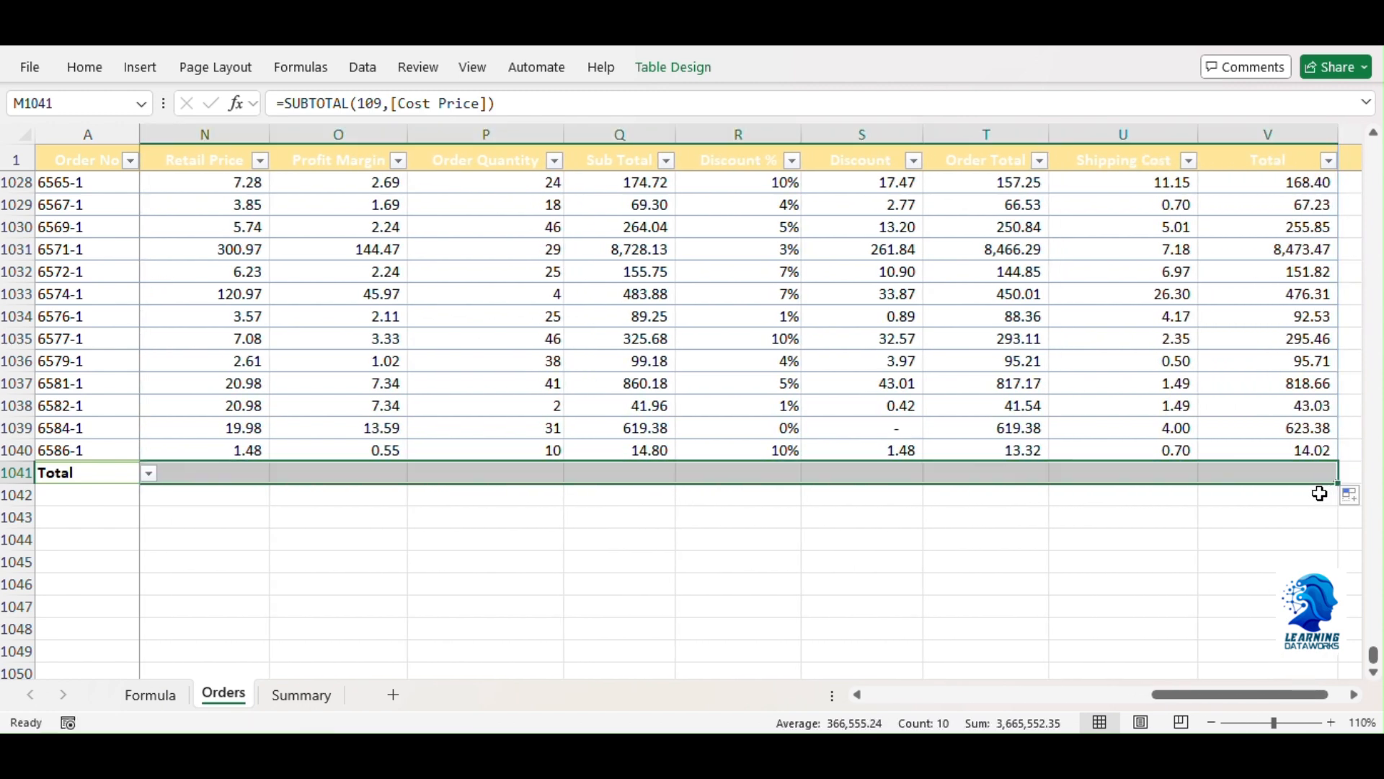